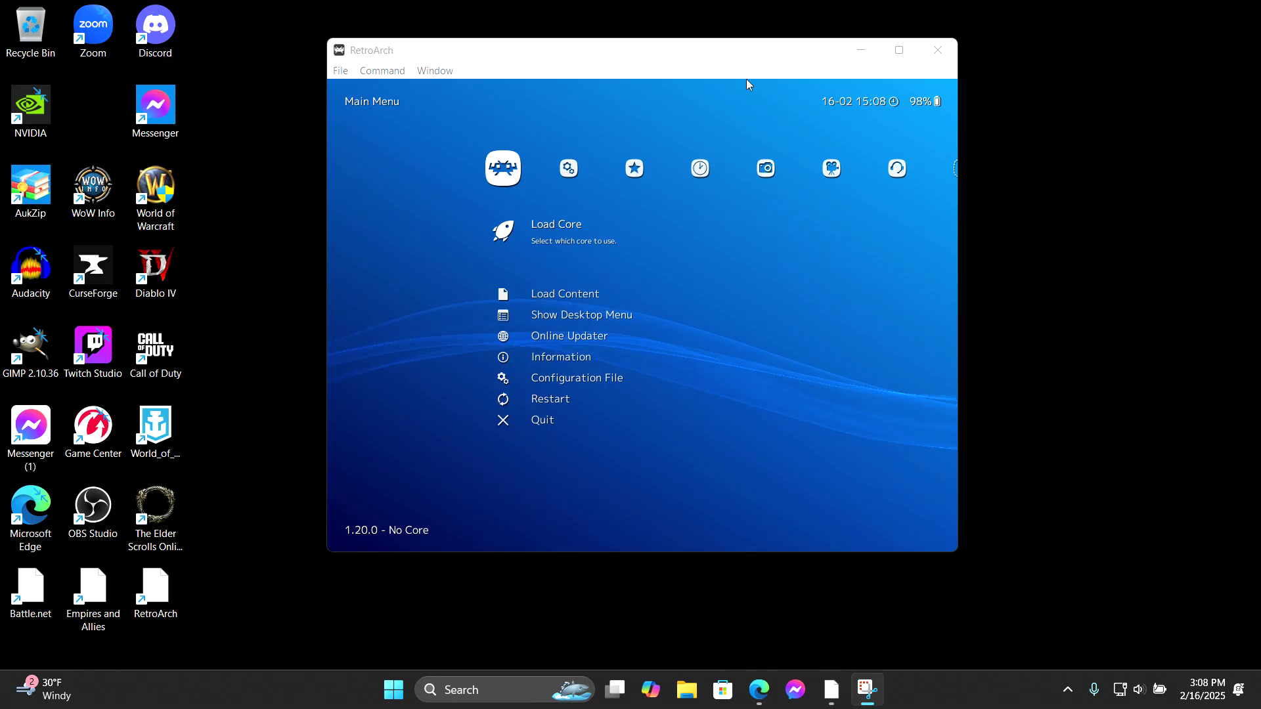
# Look through the RetroArch sections from Settings to Import Content, including Images and History, and return to the Main Menu.
pyautogui.click(445, 57)
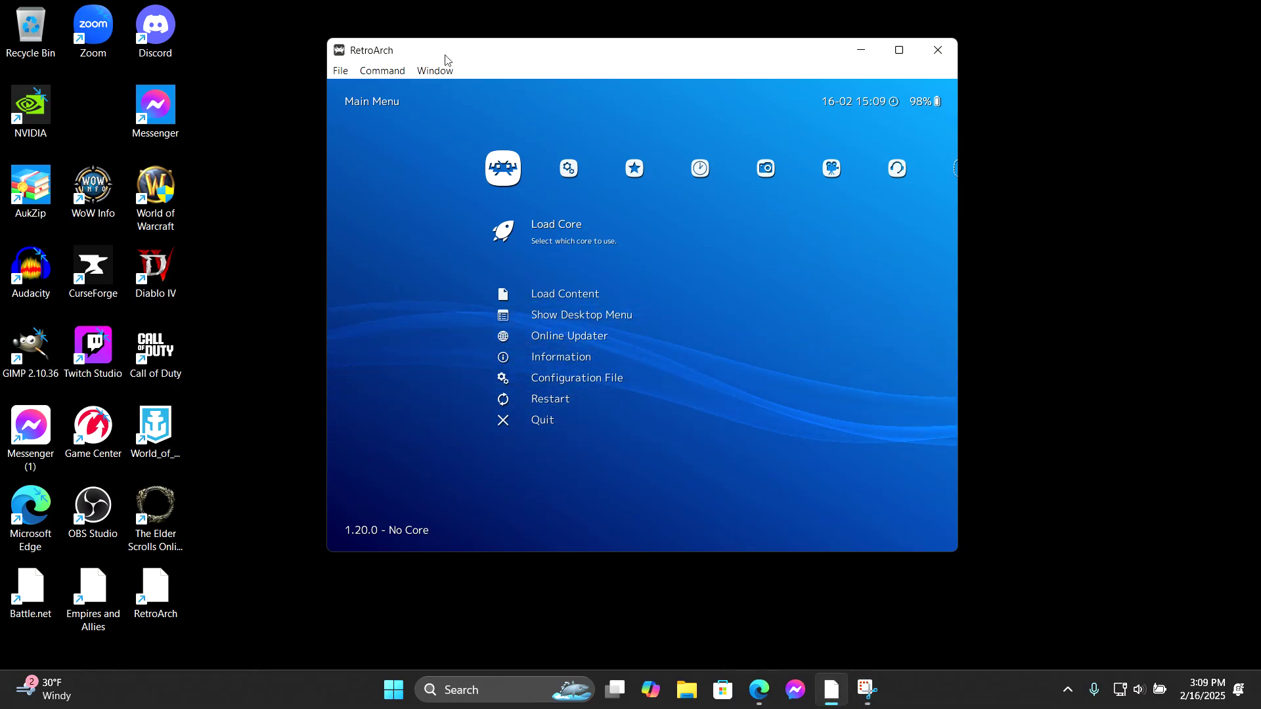
pyautogui.press('Right')
pyautogui.press('Right')
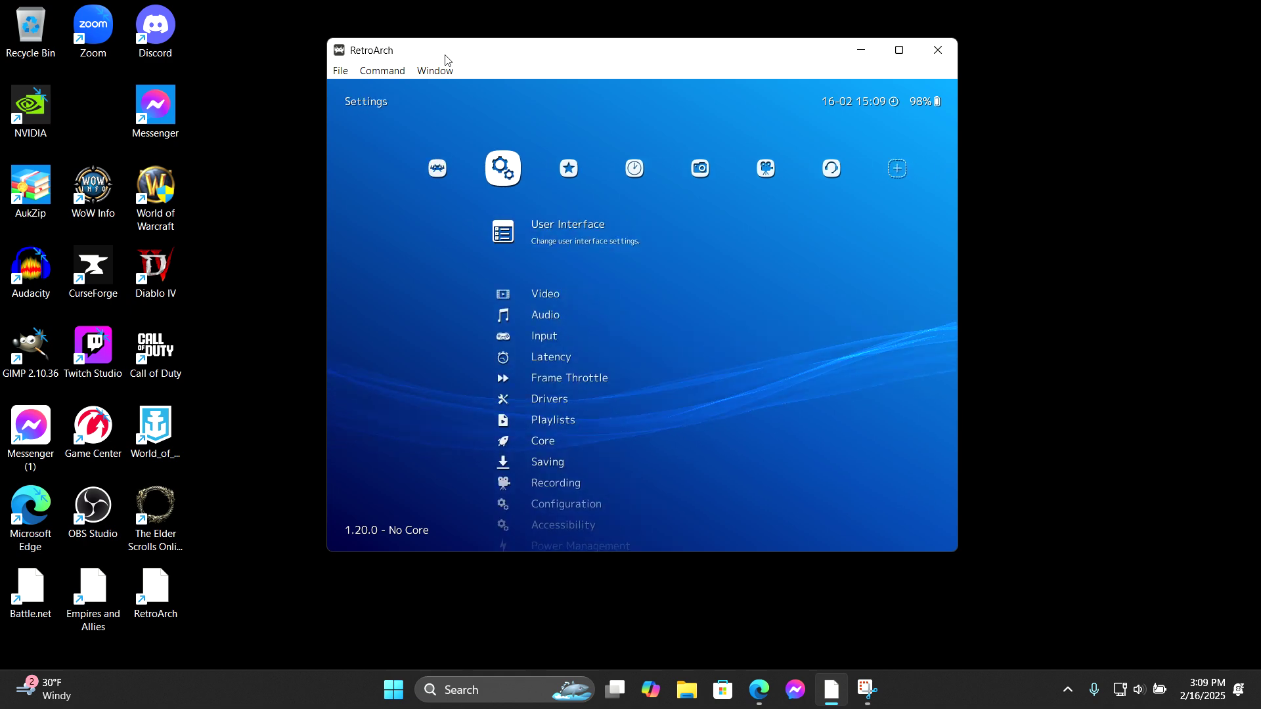
pyautogui.press('Right')
pyautogui.press('Right')
pyautogui.press('Right')
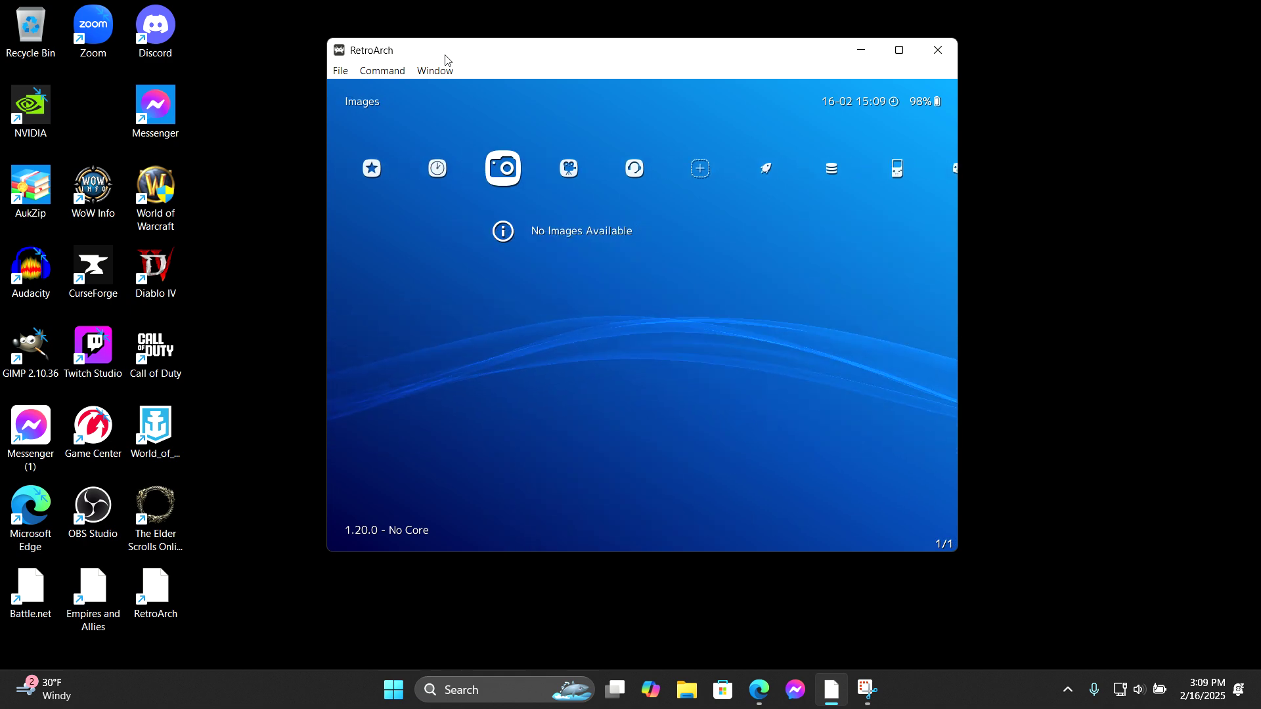
pyautogui.press('Right')
pyautogui.press('Right')
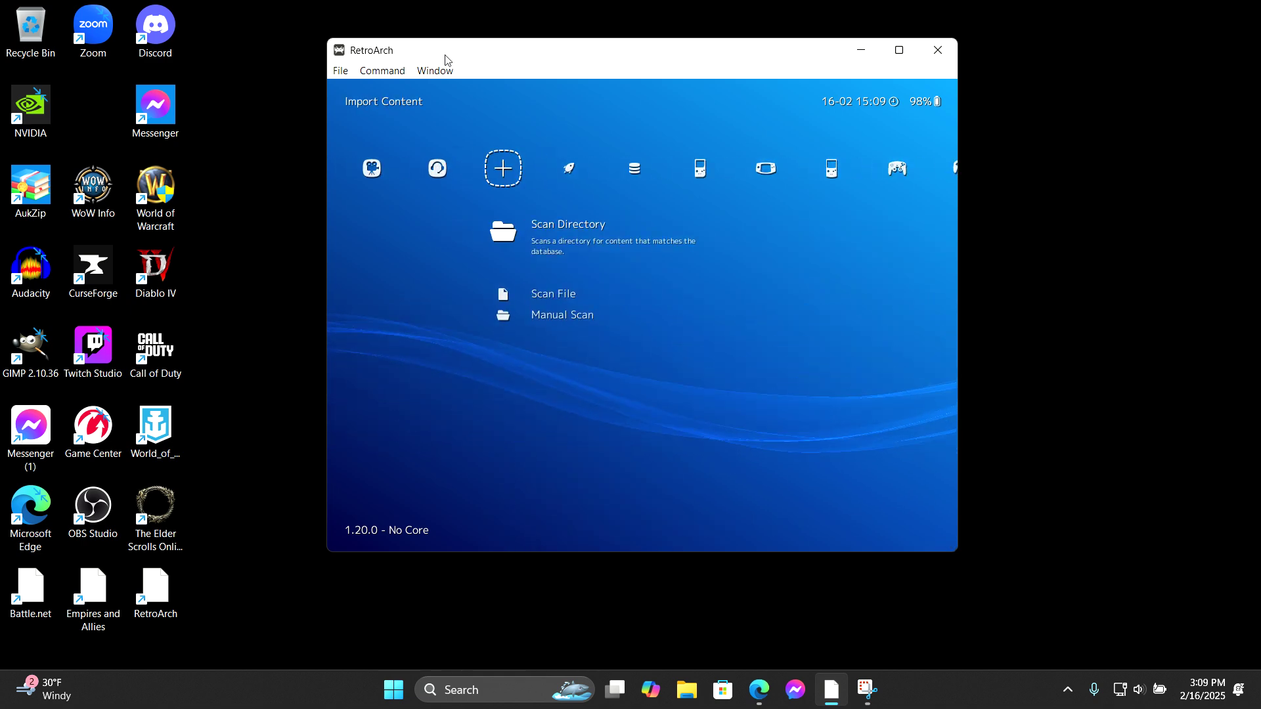
pyautogui.press('Left')
pyautogui.press('Left')
pyautogui.press('Left')
pyautogui.press('Left')
pyautogui.press('Left')
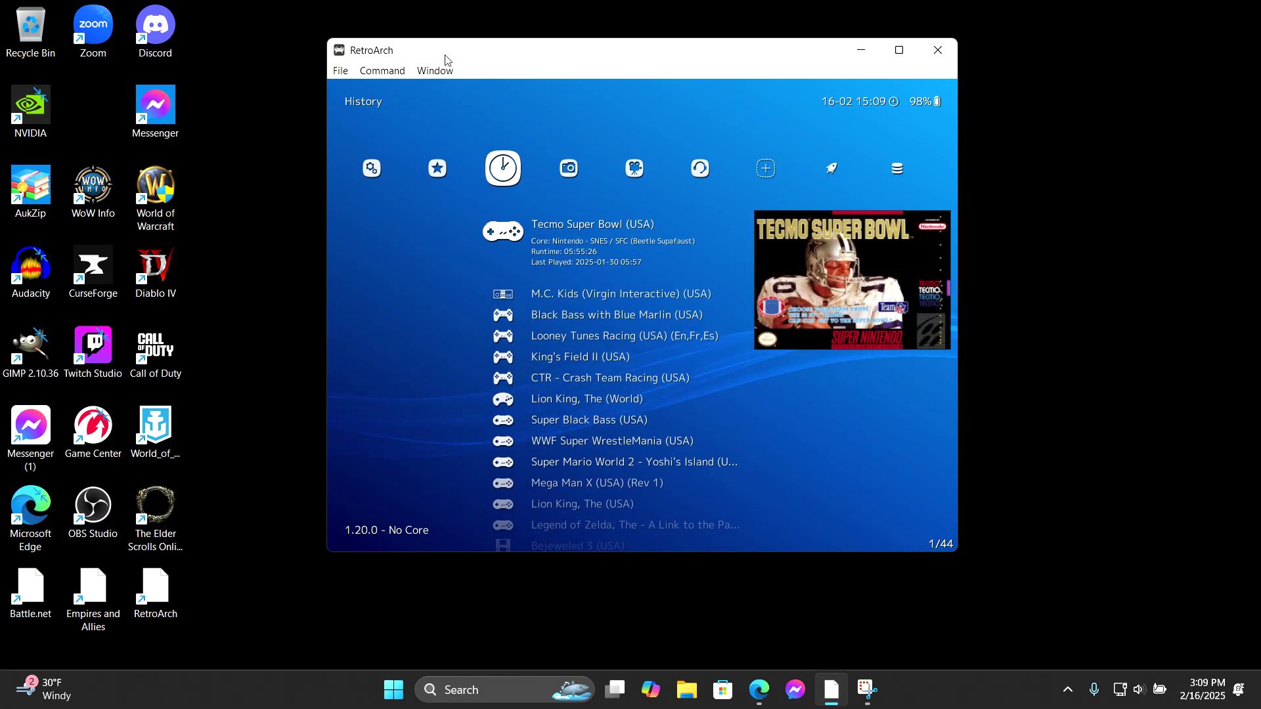
pyautogui.press('Left')
pyautogui.press('Left')
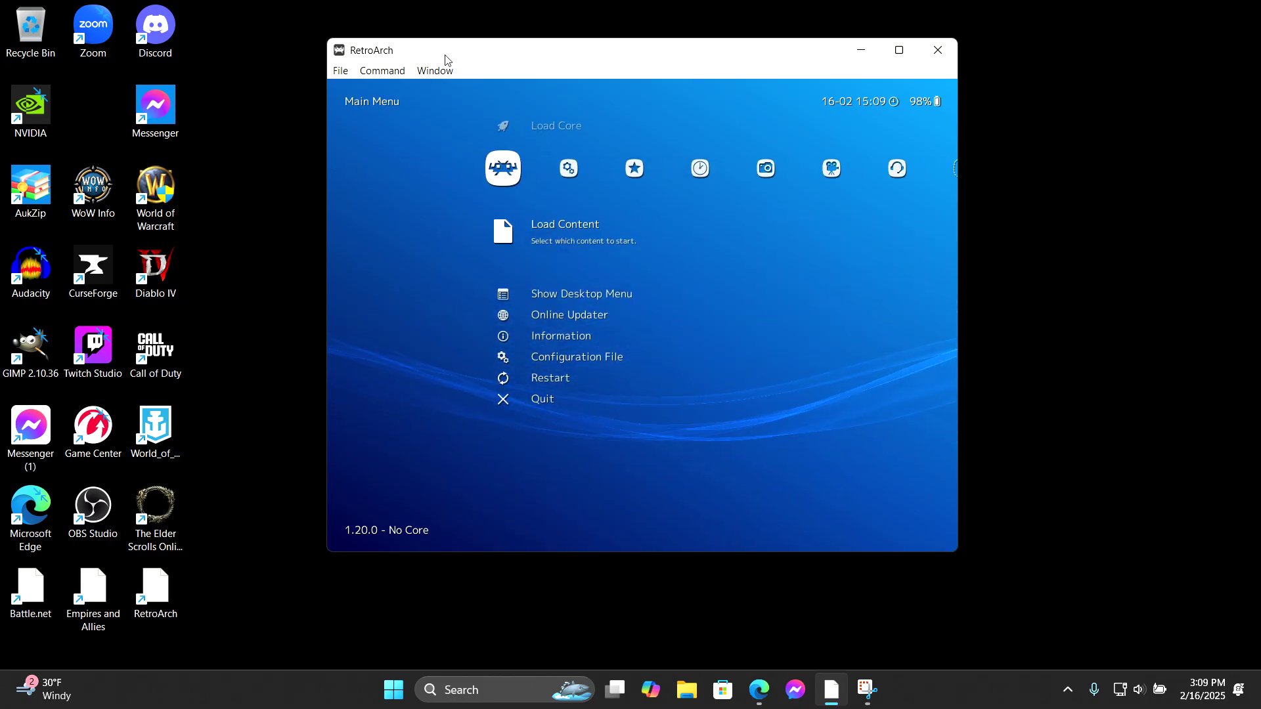
# Open the Playlist Thumbnails Updater in the Online Updater to view the systems offered for thumbnail download.
pyautogui.press('Down')
pyautogui.press('Down')
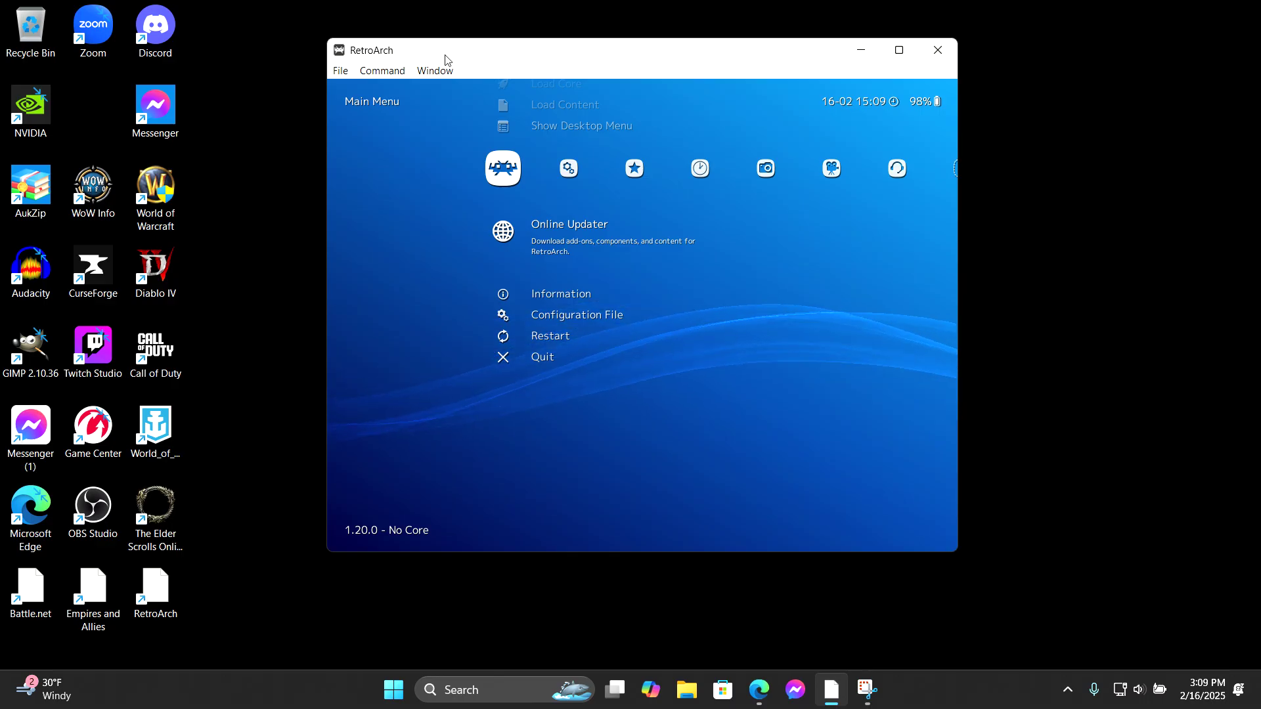
pyautogui.press('Down')
pyautogui.press('Up')
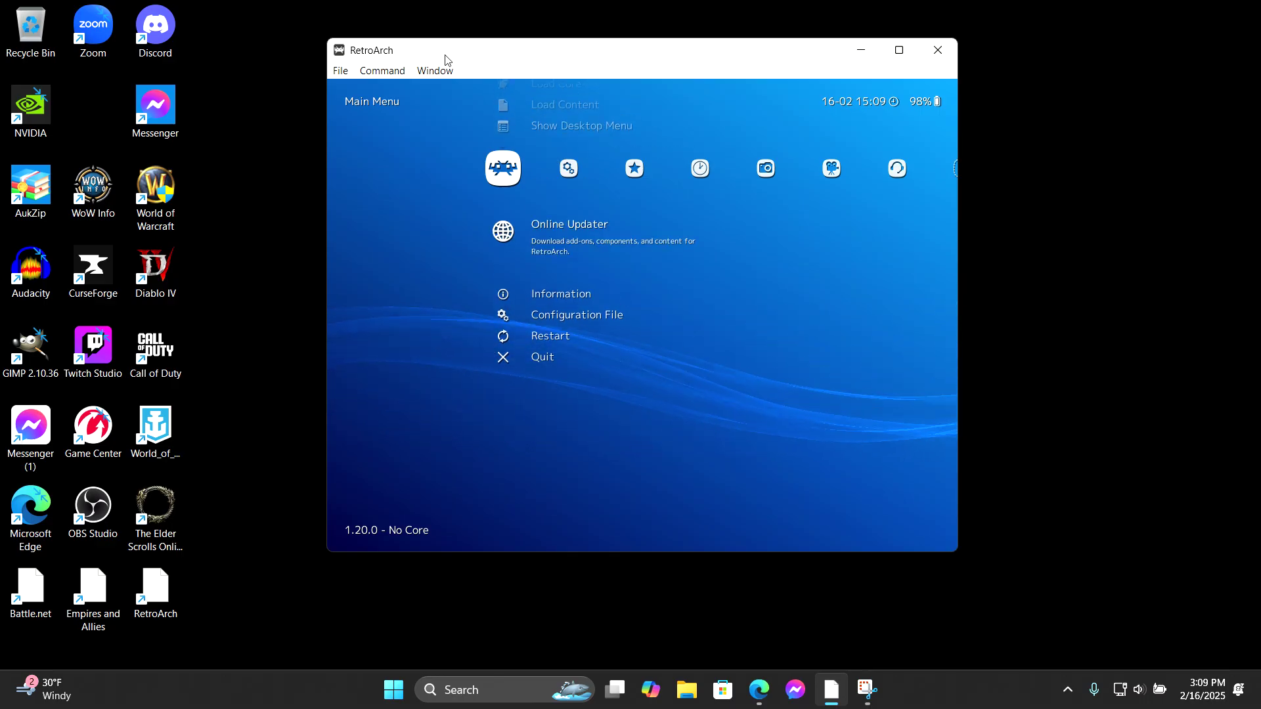
pyautogui.press('Return')
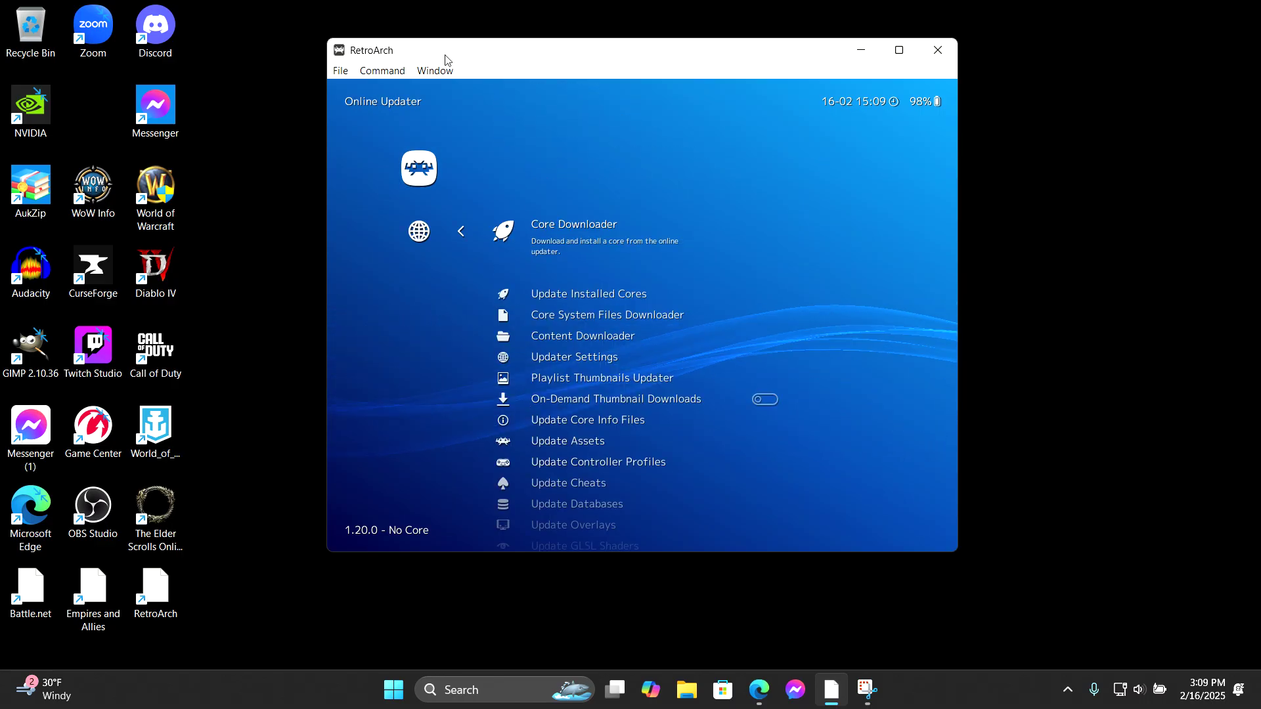
pyautogui.press('Down')
pyautogui.press('Down')
pyautogui.press('Down')
pyautogui.press('Down')
pyautogui.press('Down')
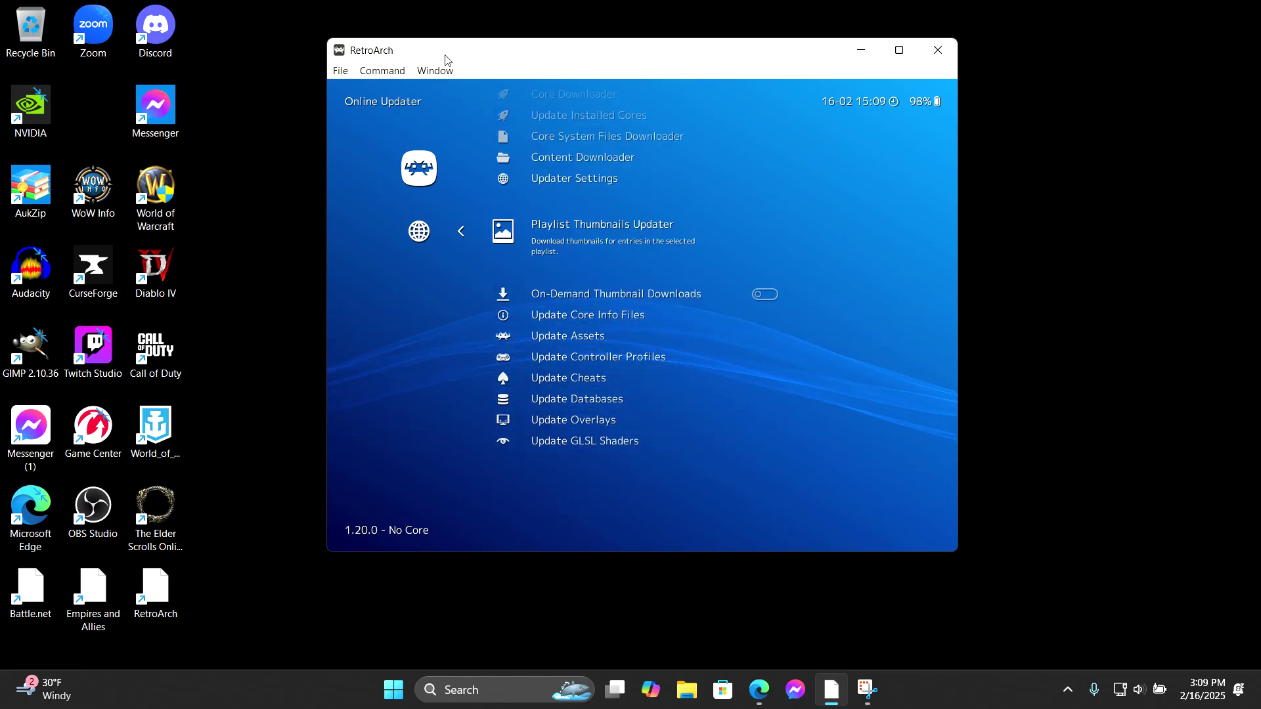
pyautogui.press('Return')
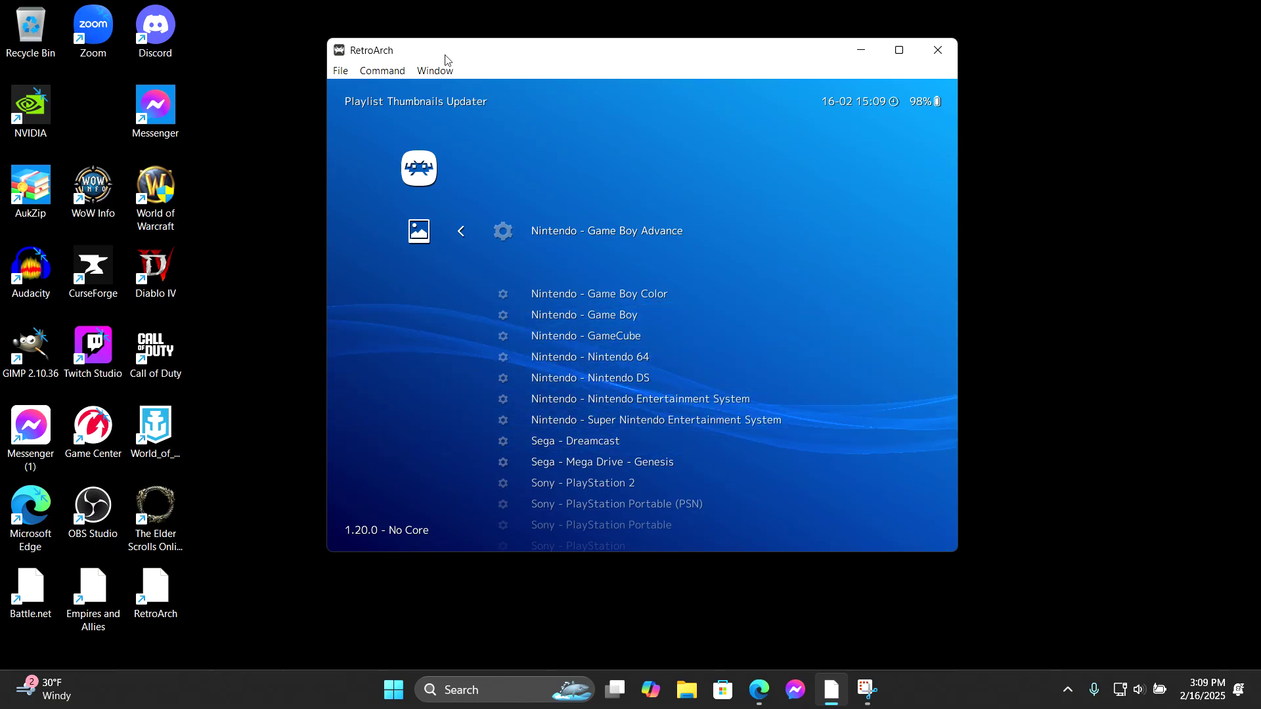
# Leave the Playlist Thumbnails Updater and return to the Load Core entry of the Main Menu.
pyautogui.press('BackSpace')
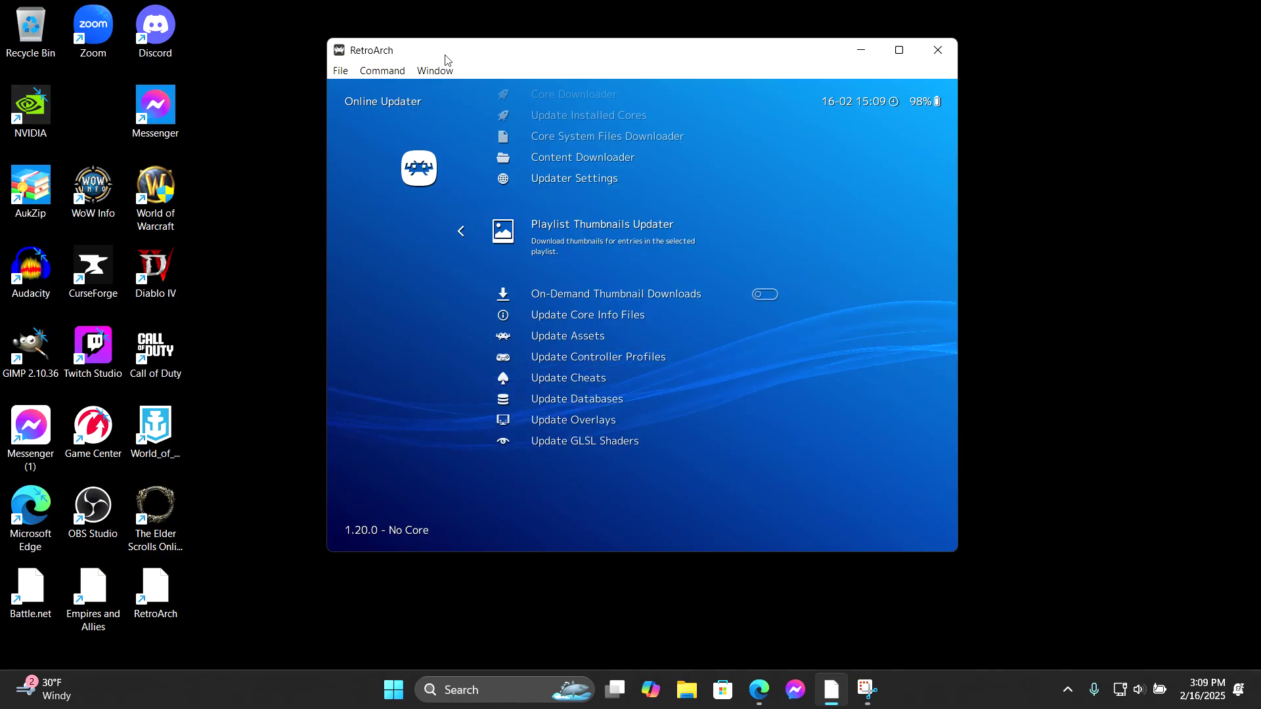
pyautogui.press('Up')
pyautogui.press('Up')
pyautogui.press('Up')
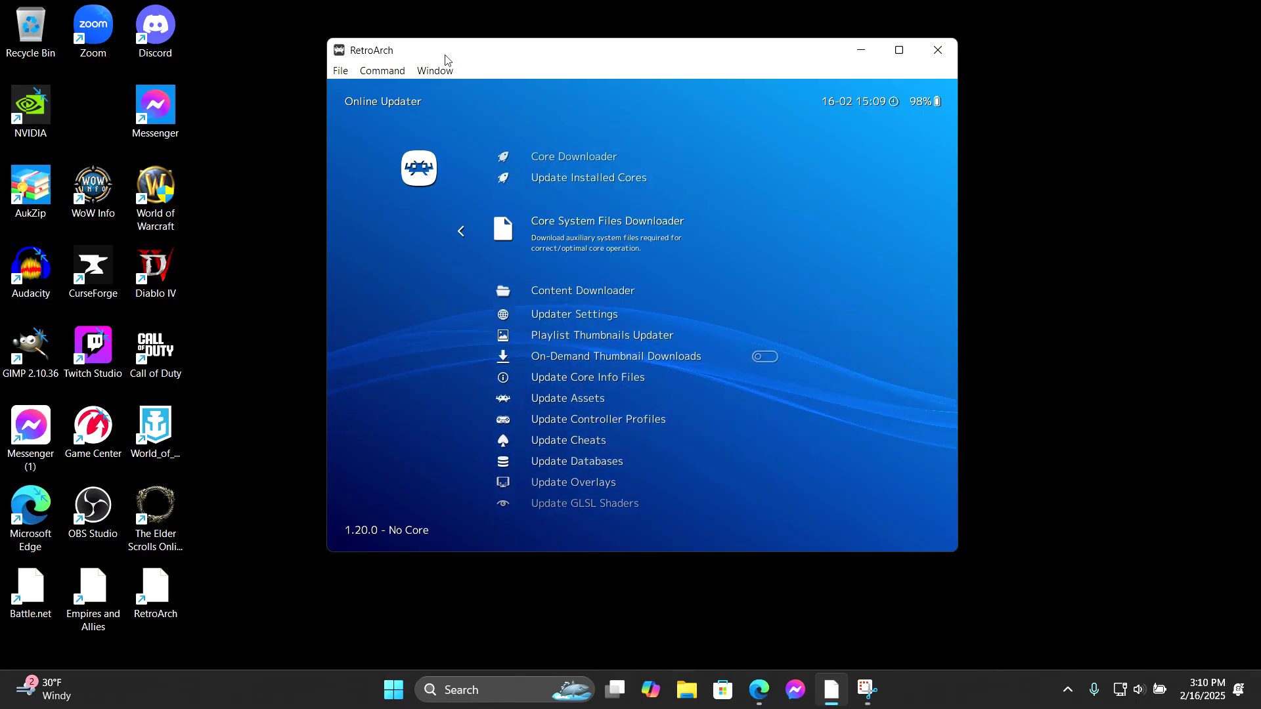
pyautogui.press('BackSpace')
pyautogui.press('Up')
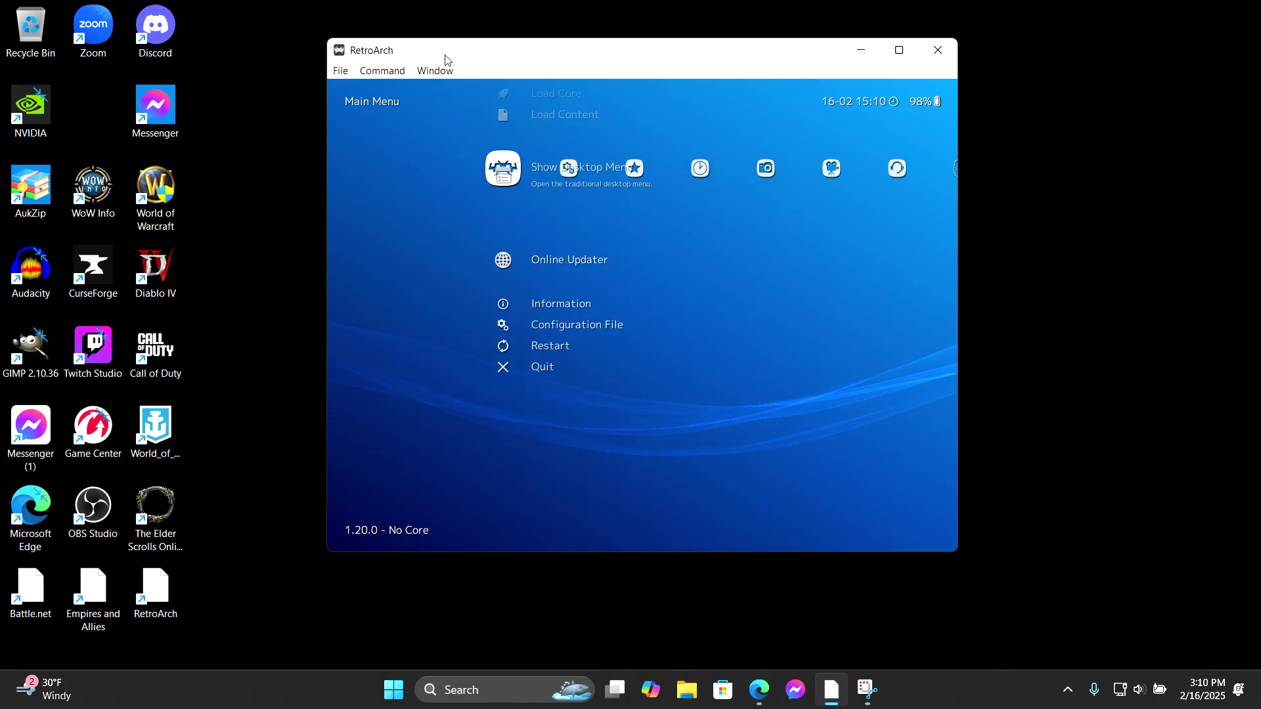
pyautogui.press('Up')
pyautogui.press('Up')
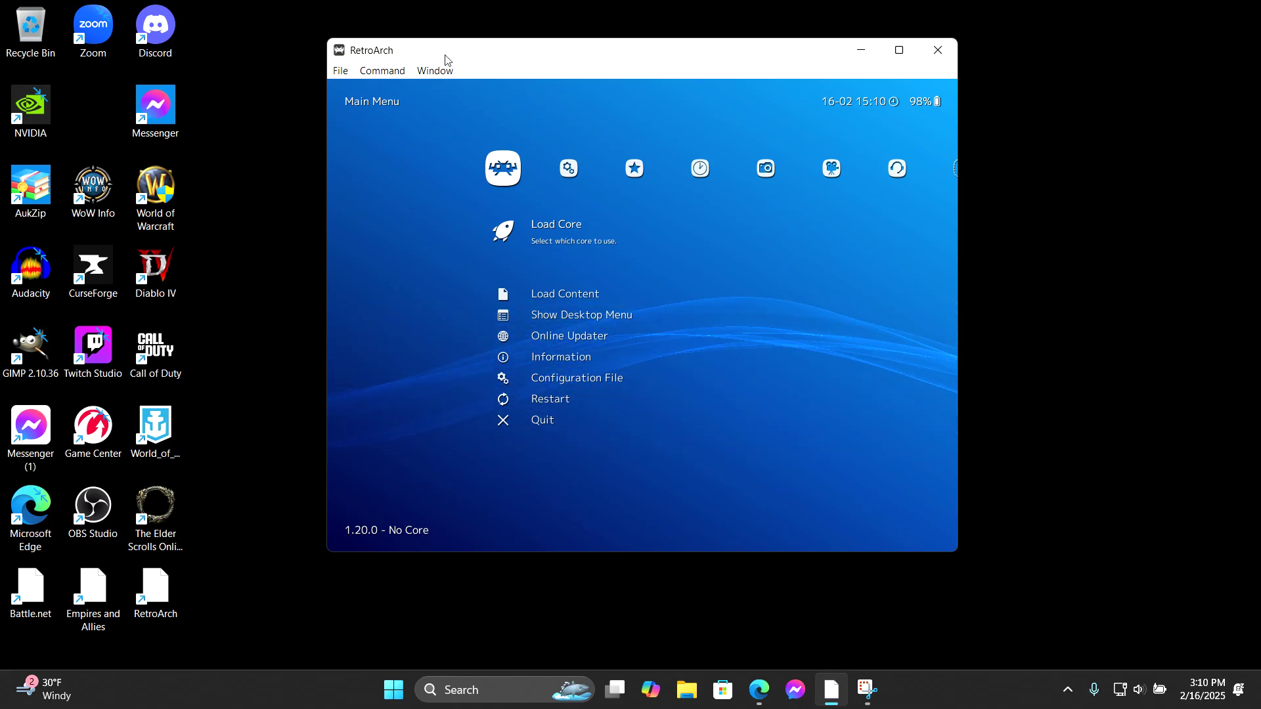
# Go through the console playlists to the Mega Drive - Genesis game list.
pyautogui.press('Right')
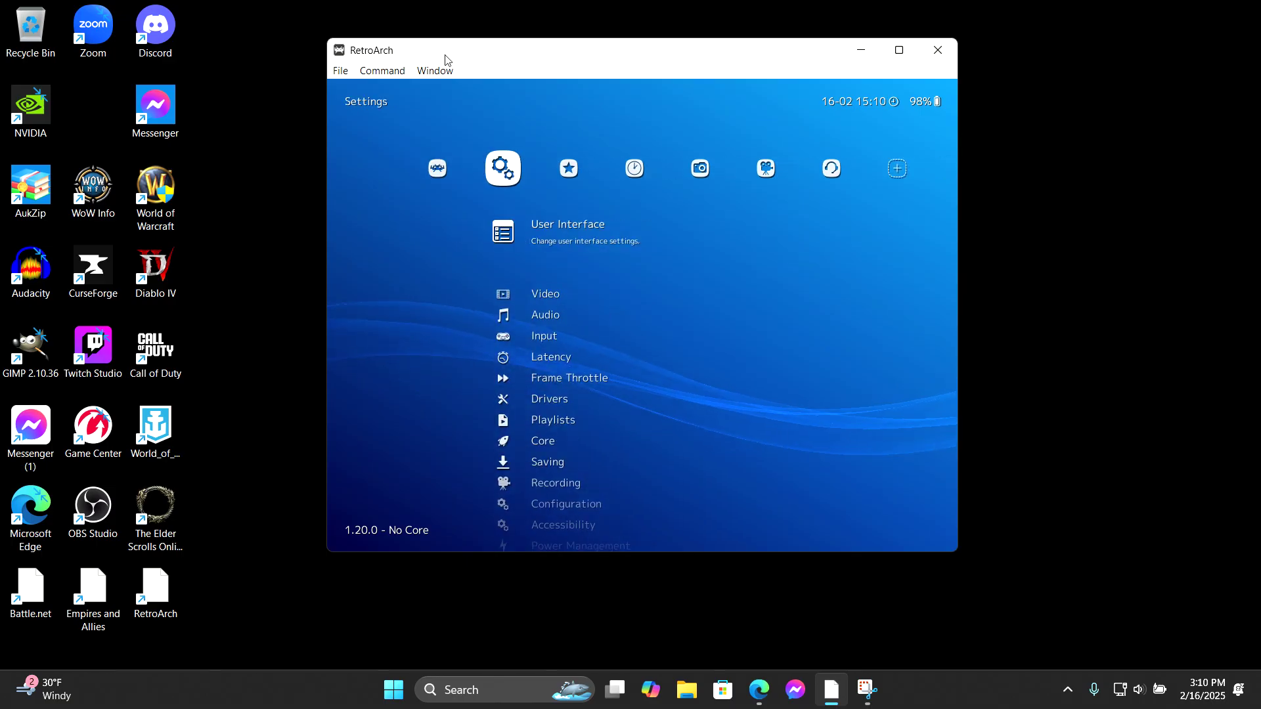
pyautogui.press('Right')
pyautogui.press('Right')
pyautogui.press('Right')
pyautogui.press('Right')
pyautogui.press('Right')
pyautogui.press('Right')
pyautogui.press('Right')
pyautogui.press('Right')
pyautogui.press('Right')
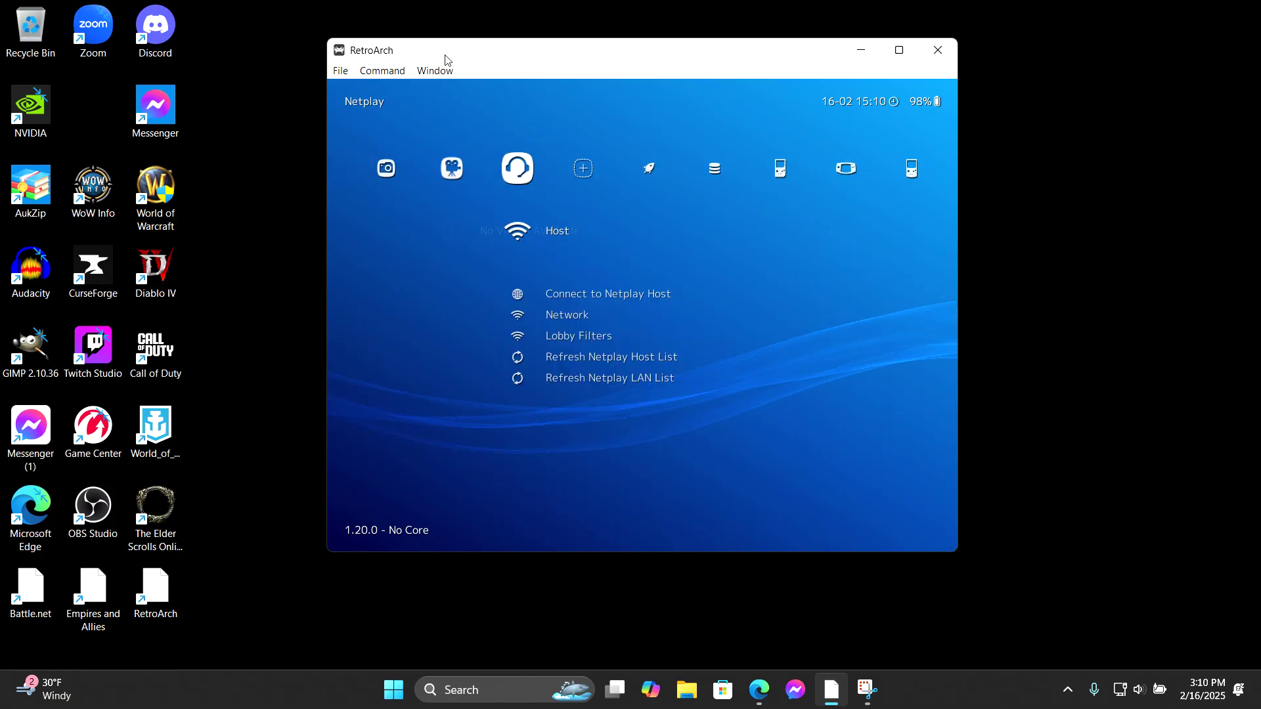
pyautogui.press('Right')
pyautogui.press('Right')
pyautogui.press('Right')
pyautogui.press('Right')
pyautogui.press('Right')
pyautogui.press('Right')
pyautogui.press('Right')
pyautogui.press('Right')
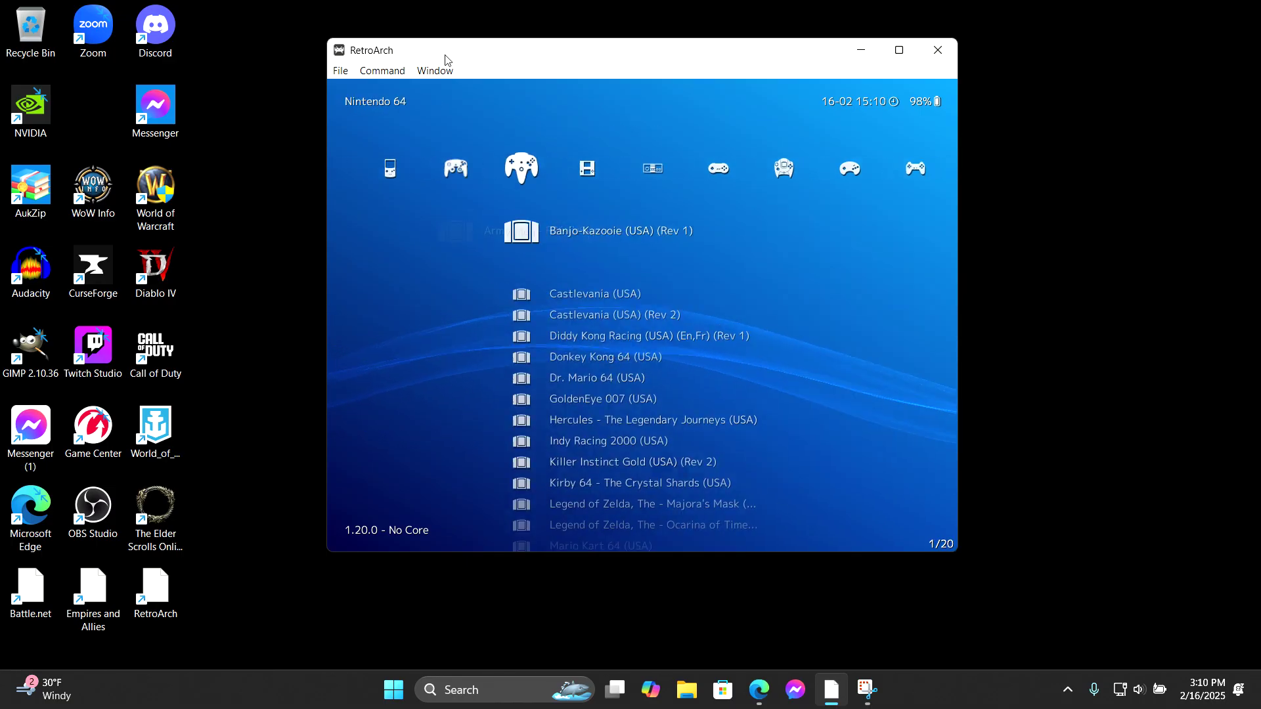
pyautogui.press('Right')
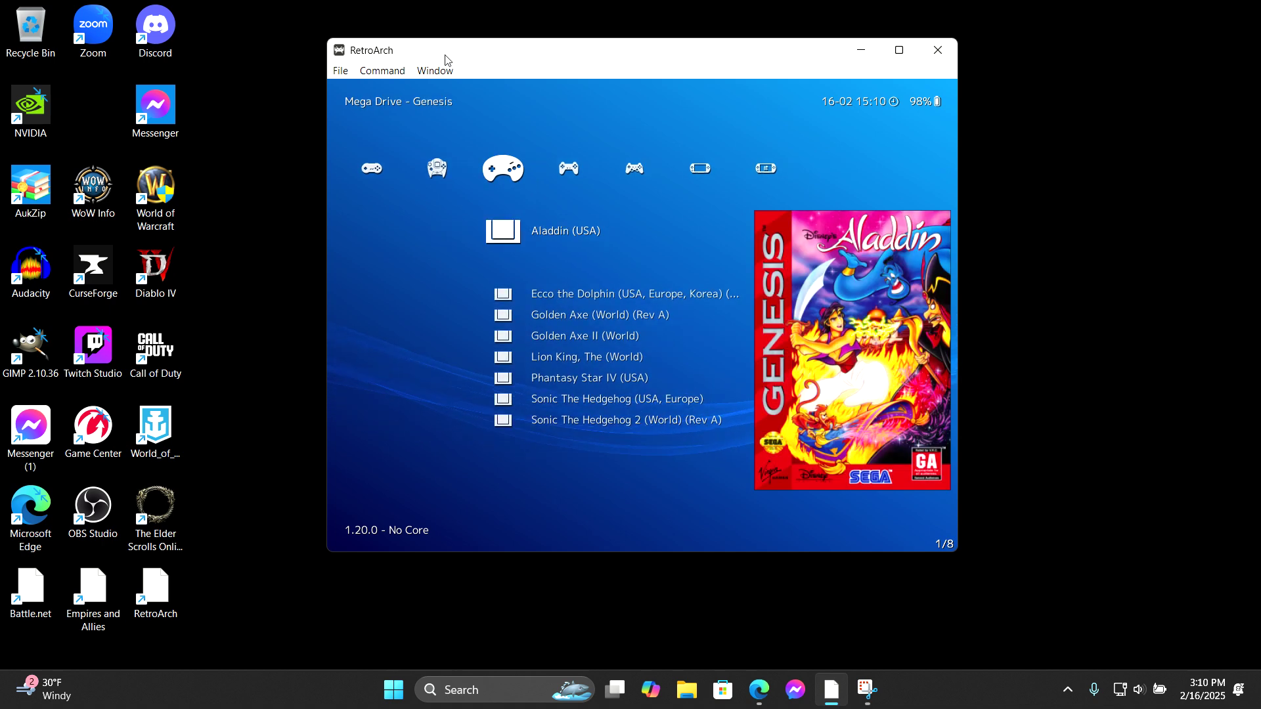
# Examine the box art thumbnails of the Mega Drive - Genesis games, down to Sonic The Hedgehog 2 and back up.
pyautogui.press('Down')
pyautogui.press('Down')
pyautogui.press('Down')
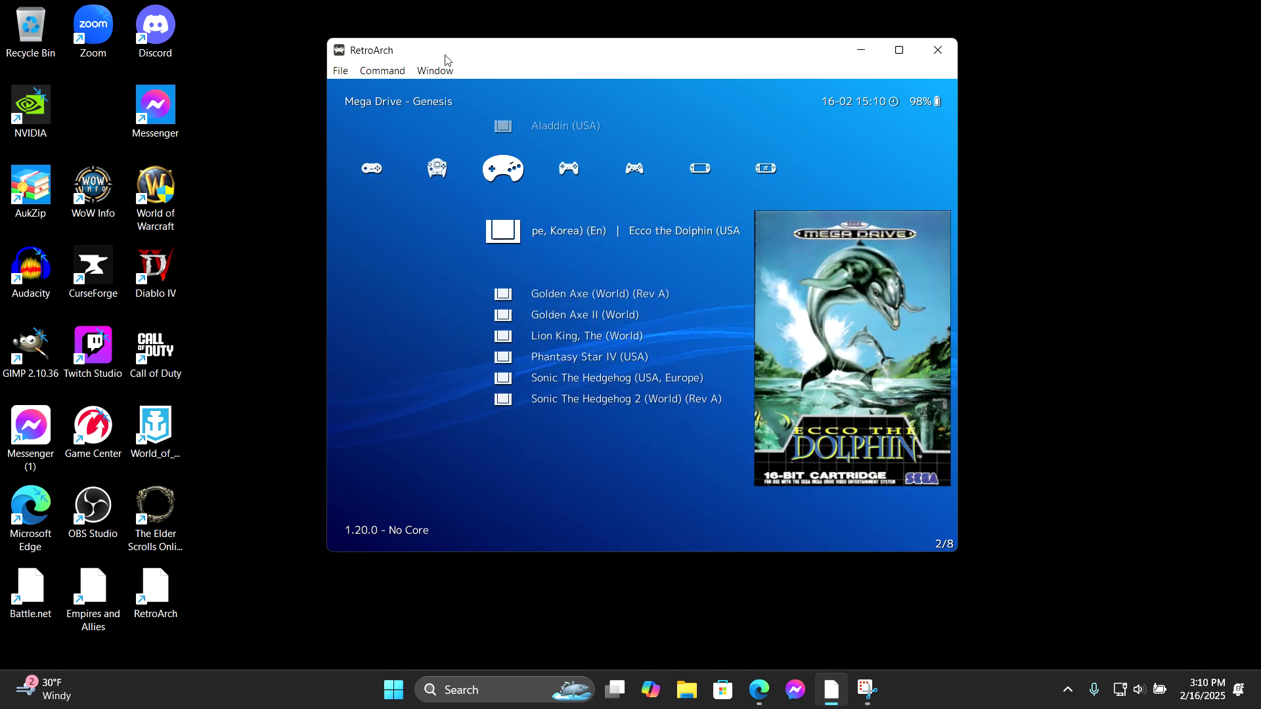
pyautogui.press('Down')
pyautogui.press('Down')
pyautogui.press('Down')
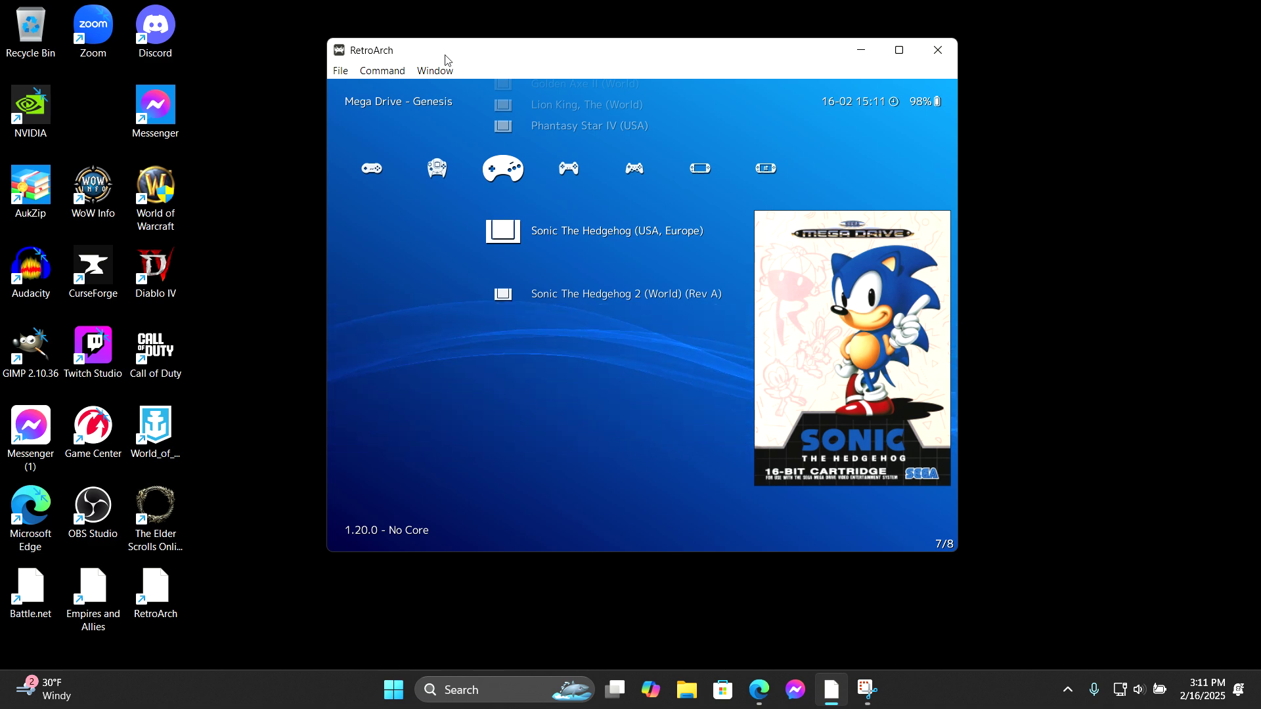
pyautogui.press('Down')
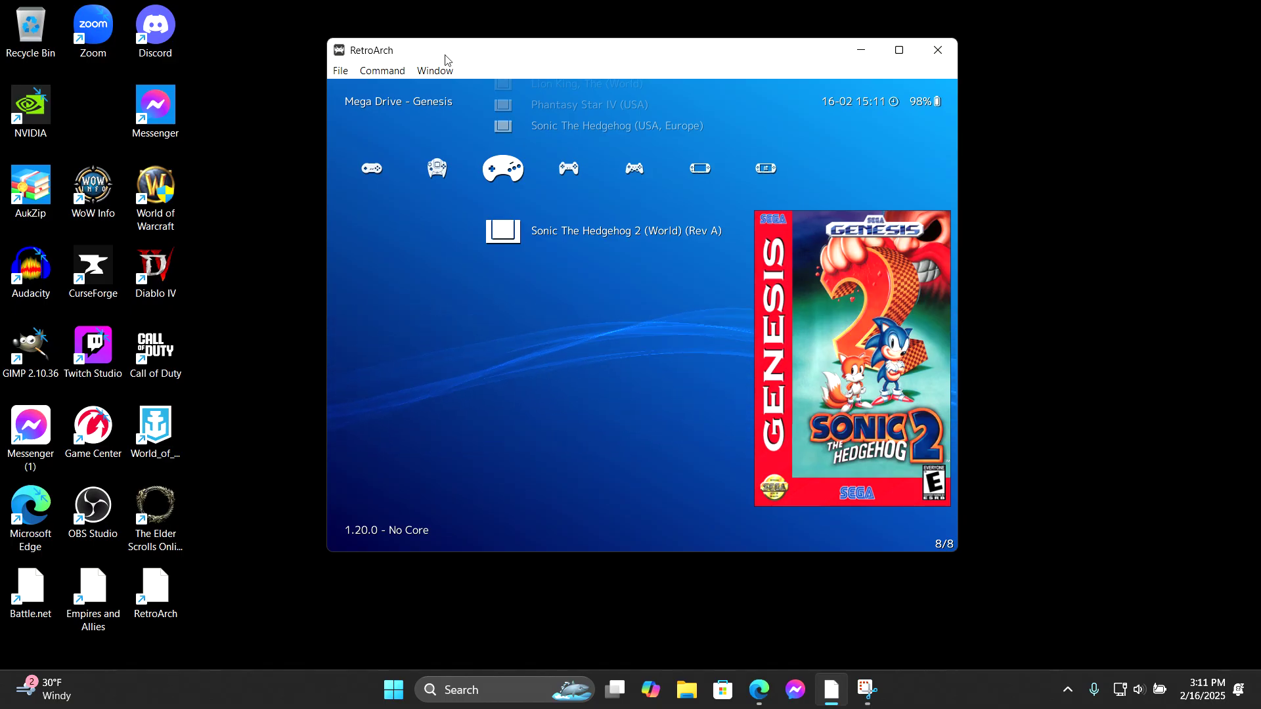
pyautogui.press('Up')
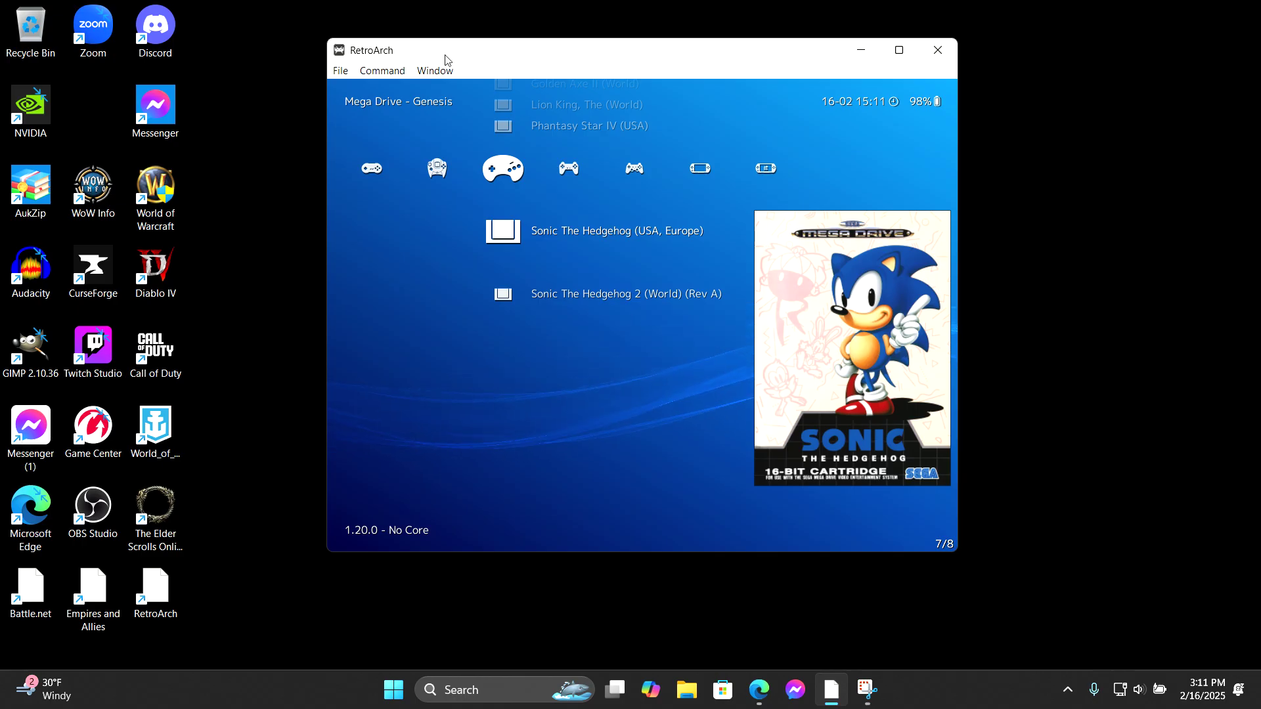
pyautogui.press('Up')
pyautogui.press('Up')
pyautogui.press('Up')
pyautogui.press('Up')
pyautogui.press('Up')
pyautogui.press('Up')
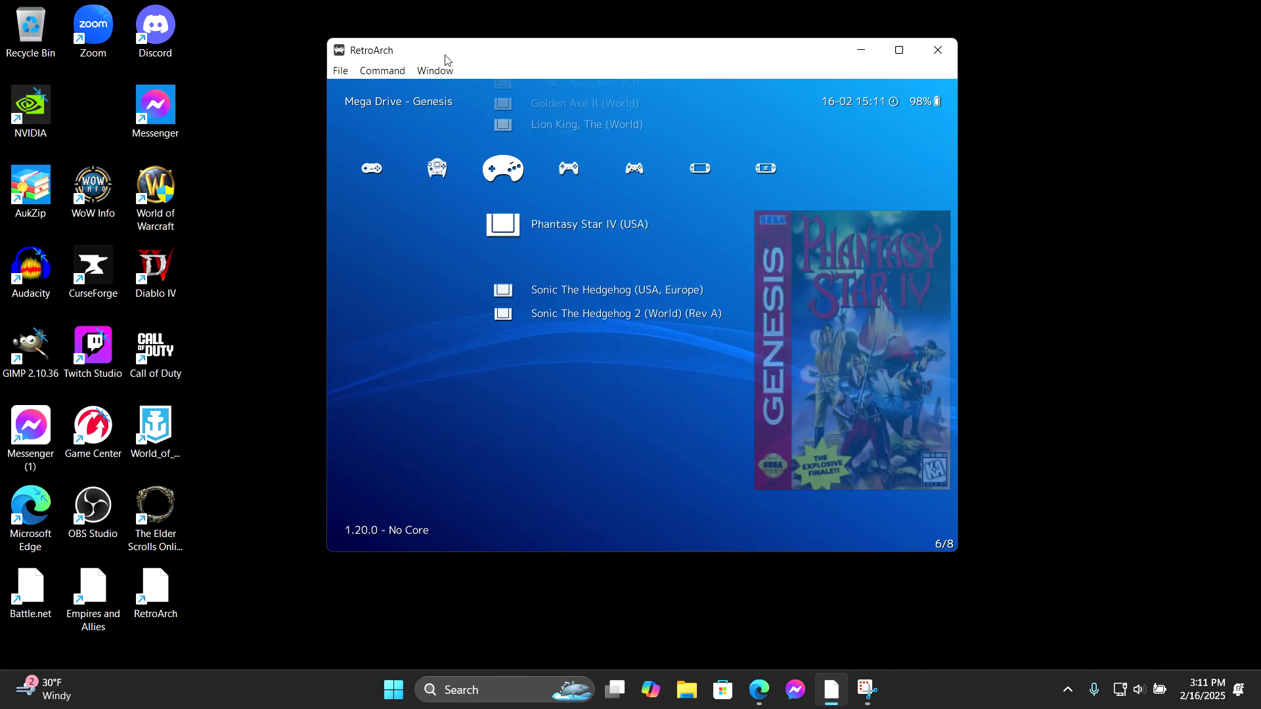
# Return from the game playlists to the Main Menu and highlight Show Desktop Menu.
pyautogui.press('Left')
pyautogui.press('Left')
pyautogui.press('Left')
pyautogui.press('Left')
pyautogui.press('Left')
pyautogui.press('Left')
pyautogui.press('Left')
pyautogui.press('Left')
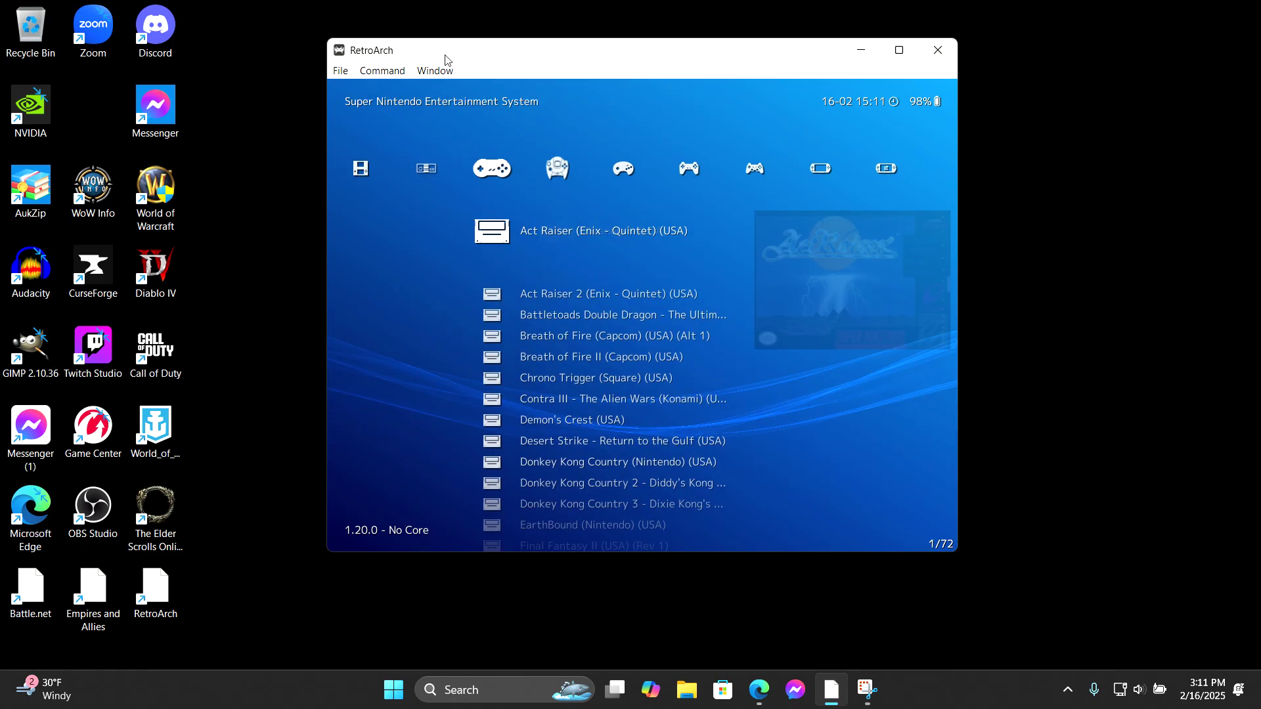
pyautogui.press('Left')
pyautogui.press('Left')
pyautogui.press('Left')
pyautogui.press('Left')
pyautogui.press('Left')
pyautogui.press('Left')
pyautogui.press('Left')
pyautogui.press('Left')
pyautogui.press('Left')
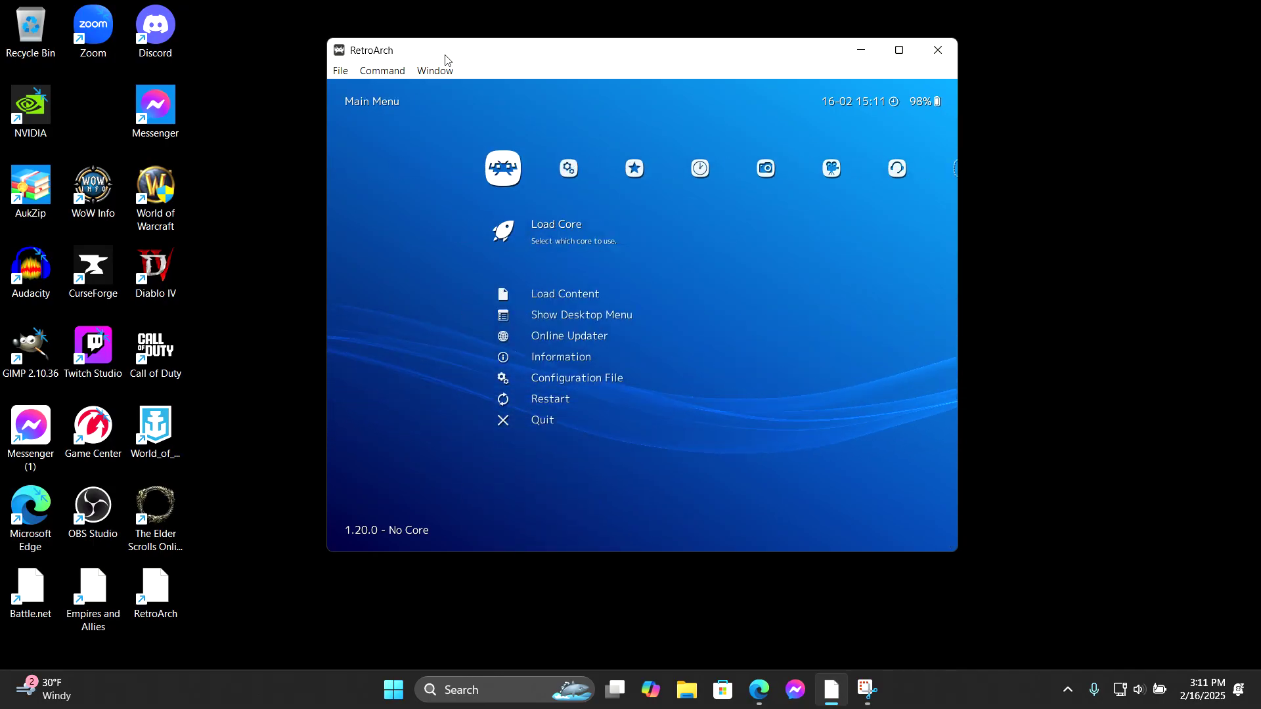
pyautogui.press('Down')
pyautogui.press('Down')
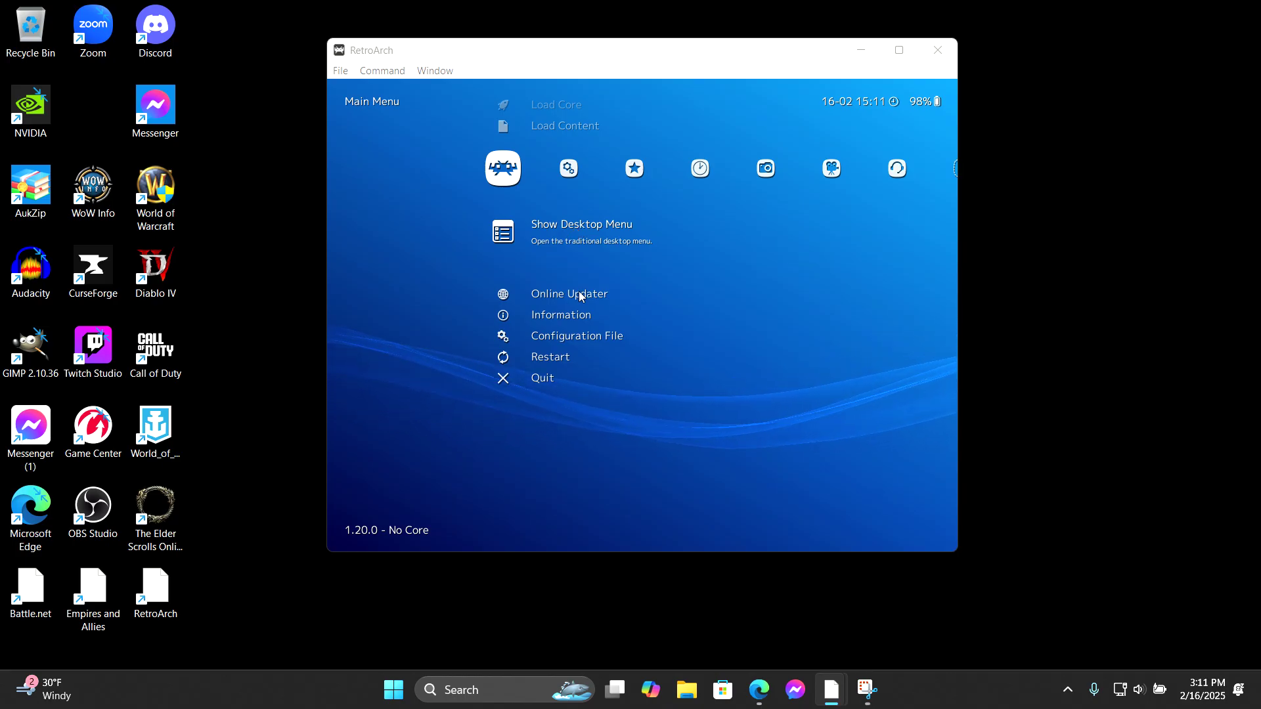
pyautogui.click(442, 52)
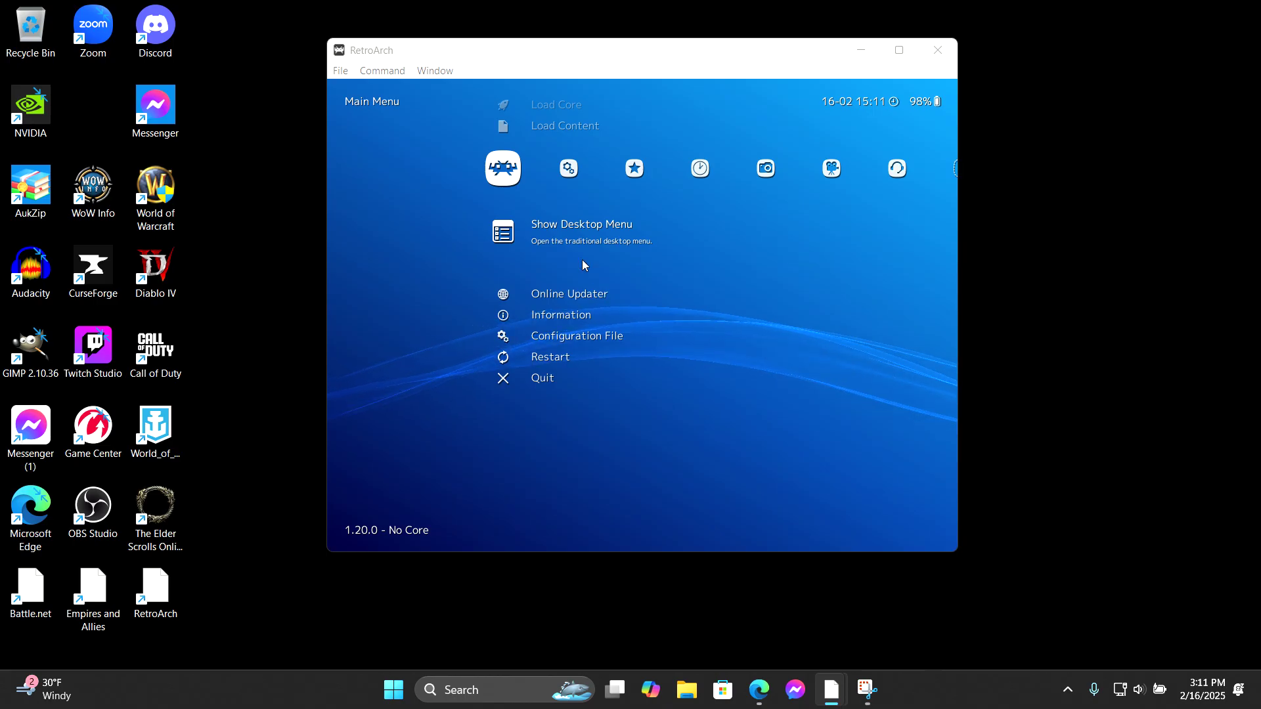
pyautogui.scroll(-5, 581, 259)
pyautogui.scroll(6, 582, 257)
pyautogui.scroll(-1, 581, 257)
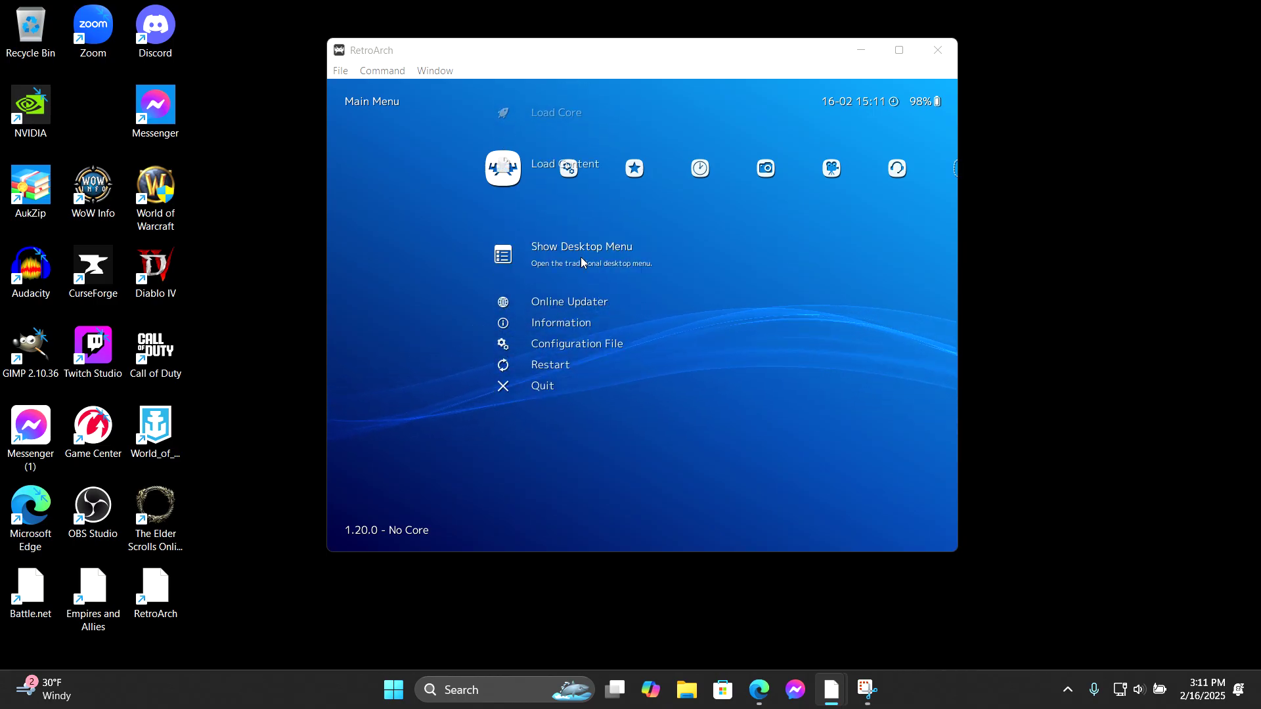
pyautogui.click(562, 231)
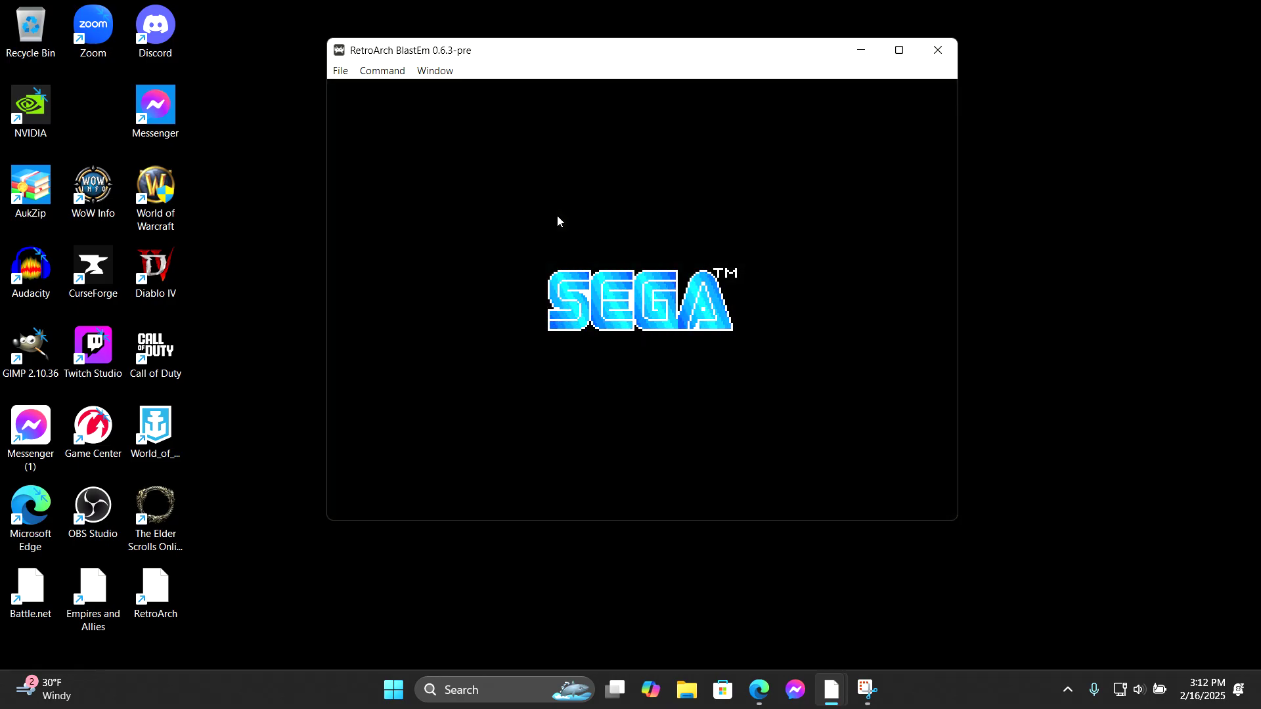
pyautogui.press('Escape')
pyautogui.press('Escape')
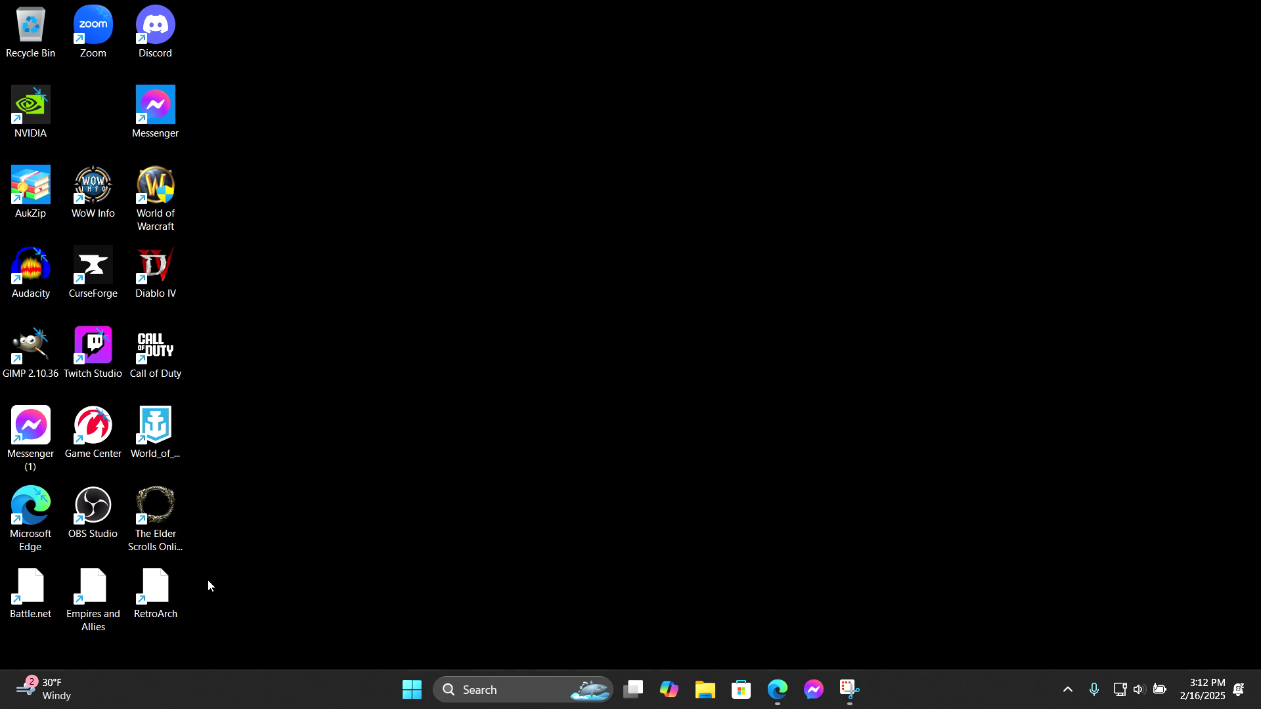
# Relaunch RetroArch from the desktop and move its window toward the middle of the desktop.
pyautogui.doubleClick(152, 595)
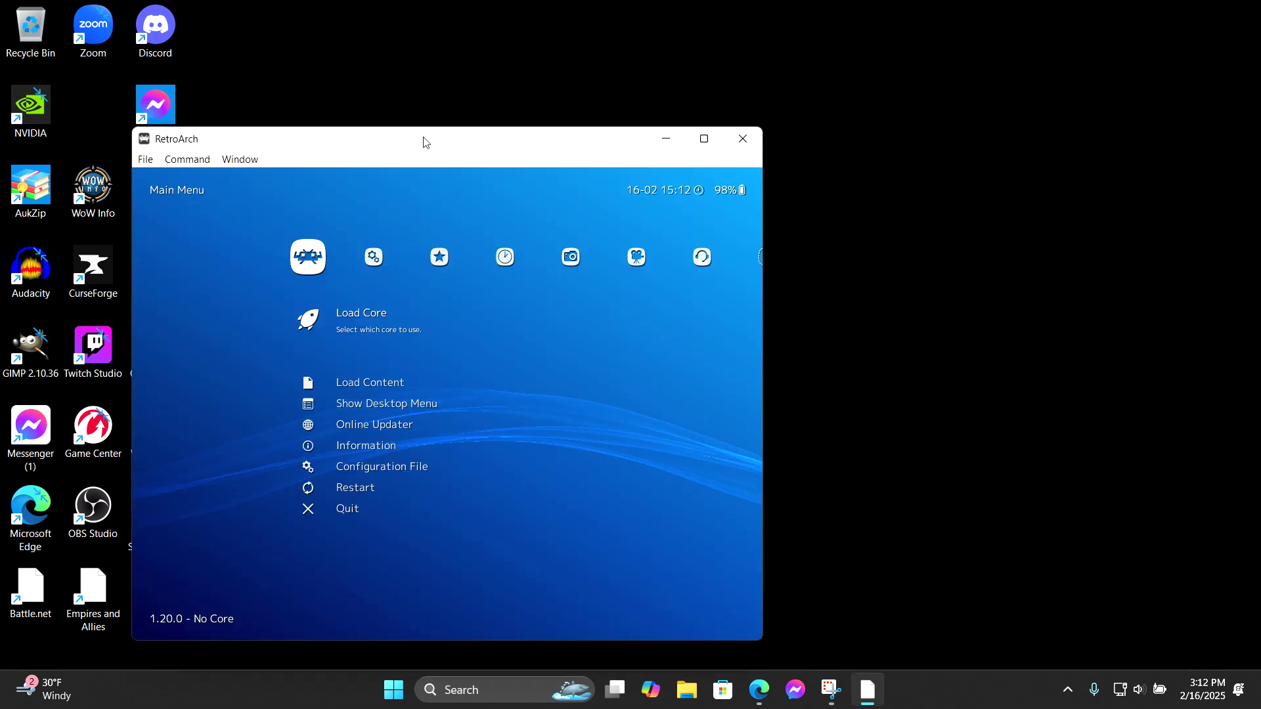
pyautogui.moveTo(425, 139); pyautogui.dragTo(574, 105)
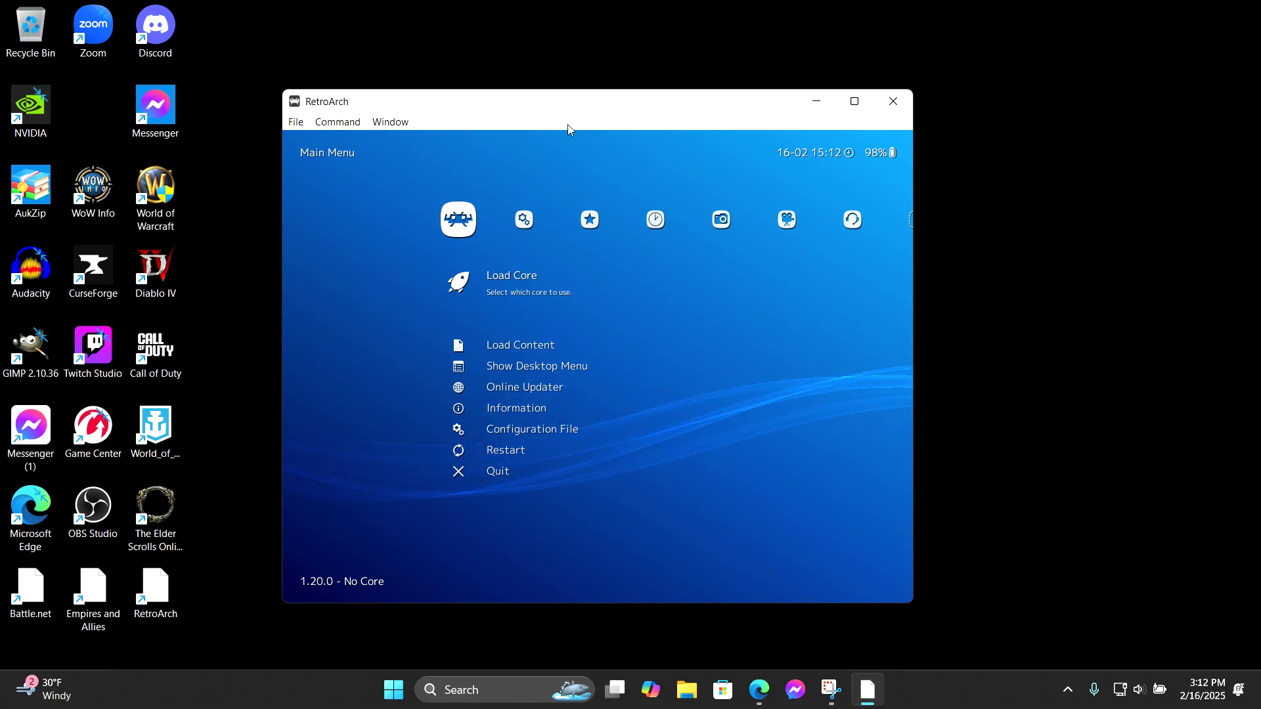
pyautogui.press('Return')
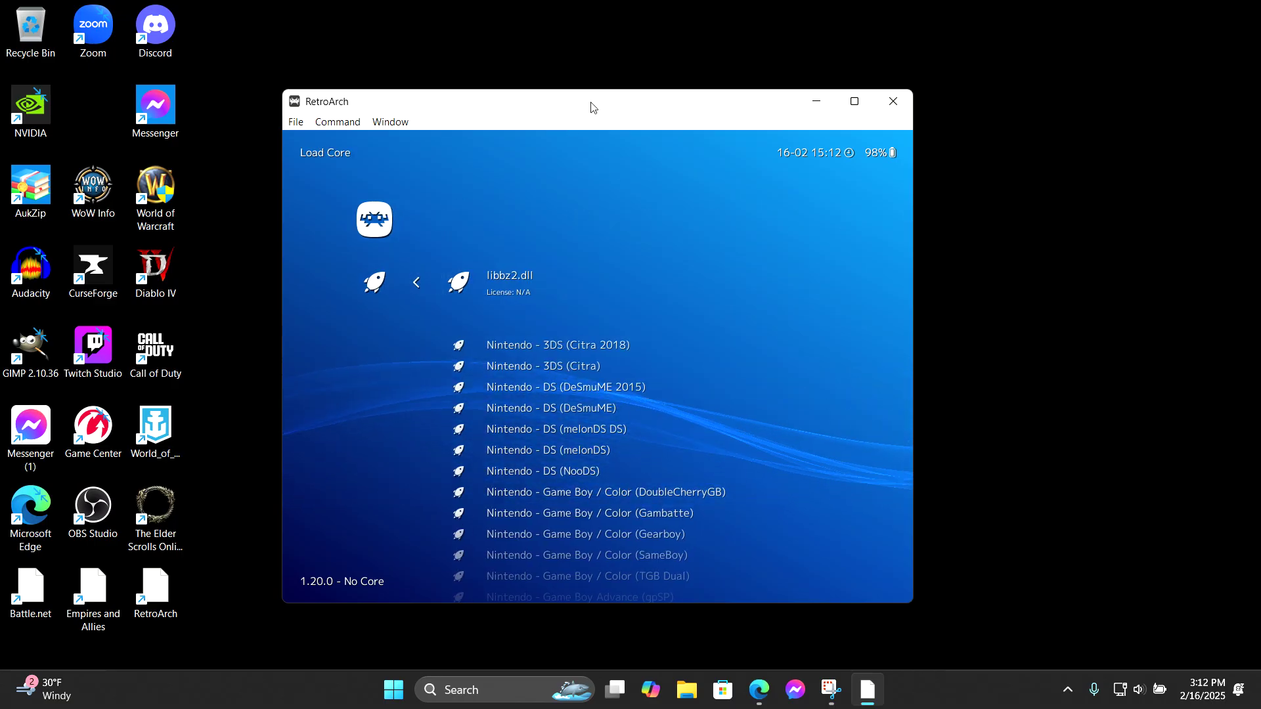
pyautogui.press('BackSpace')
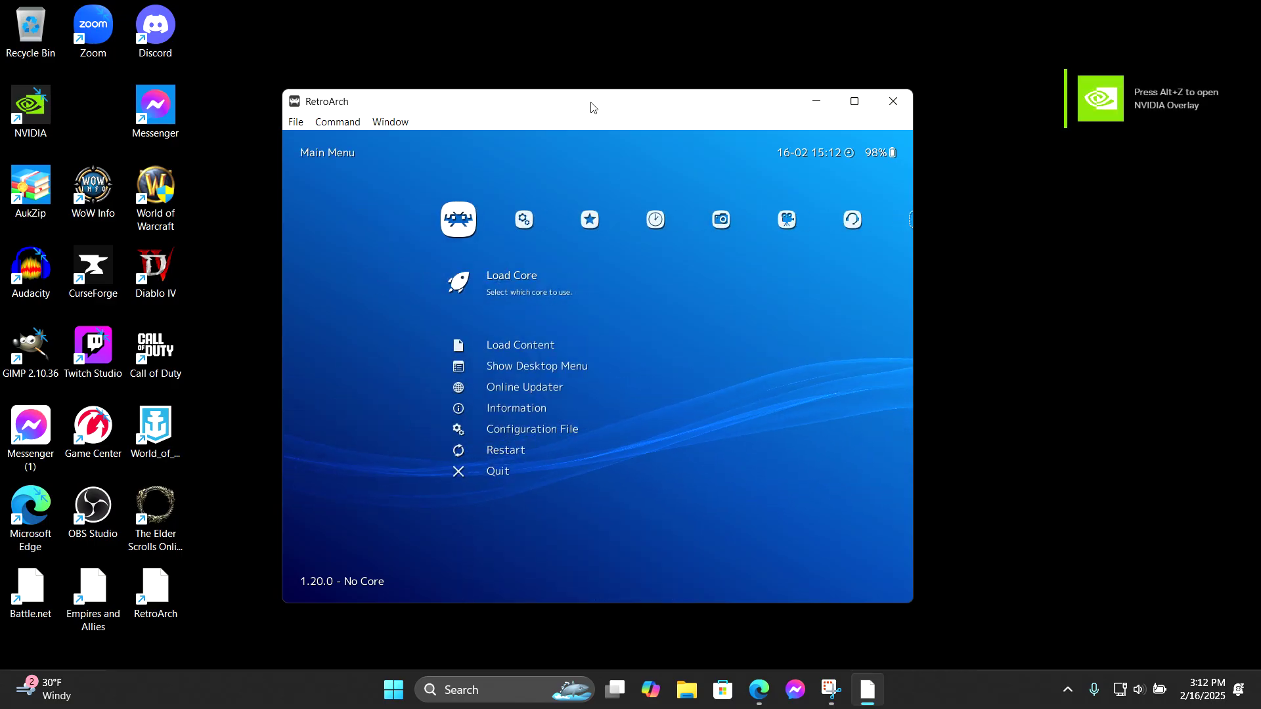
# Open the desktop menu from the Main Menu and dismiss its welcome message.
pyautogui.press('Down')
pyautogui.press('Down')
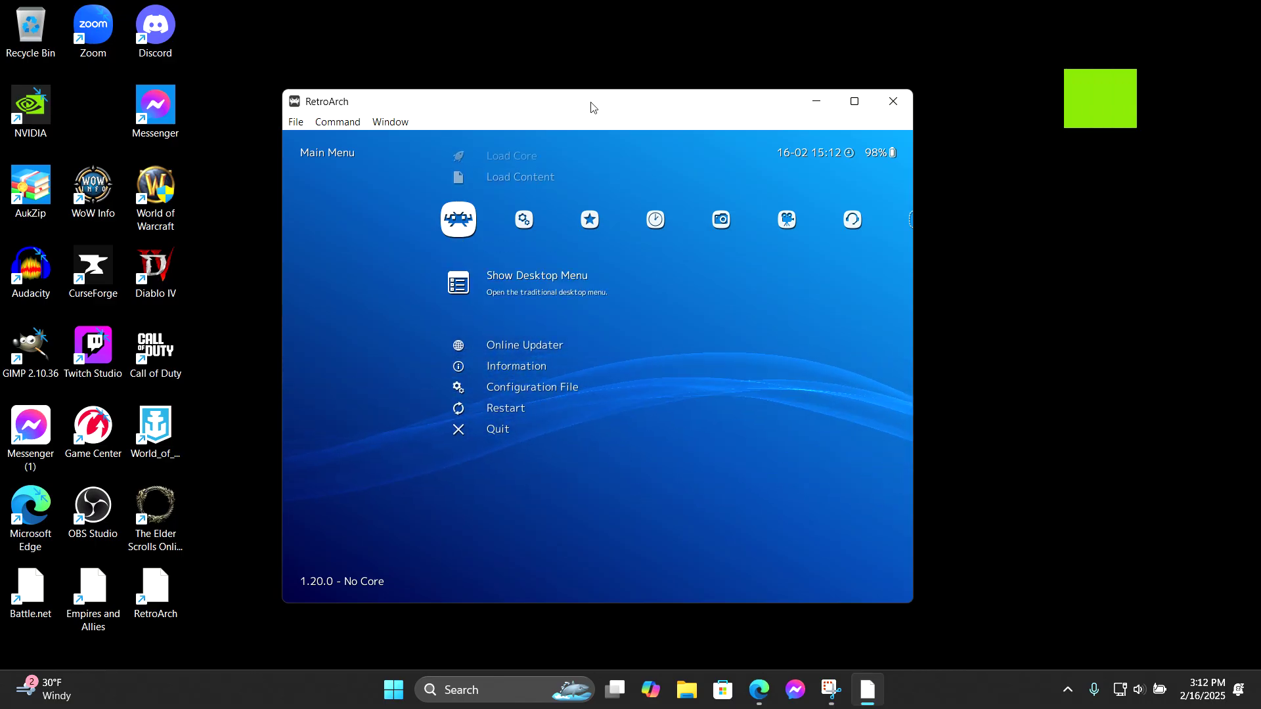
pyautogui.press('Return')
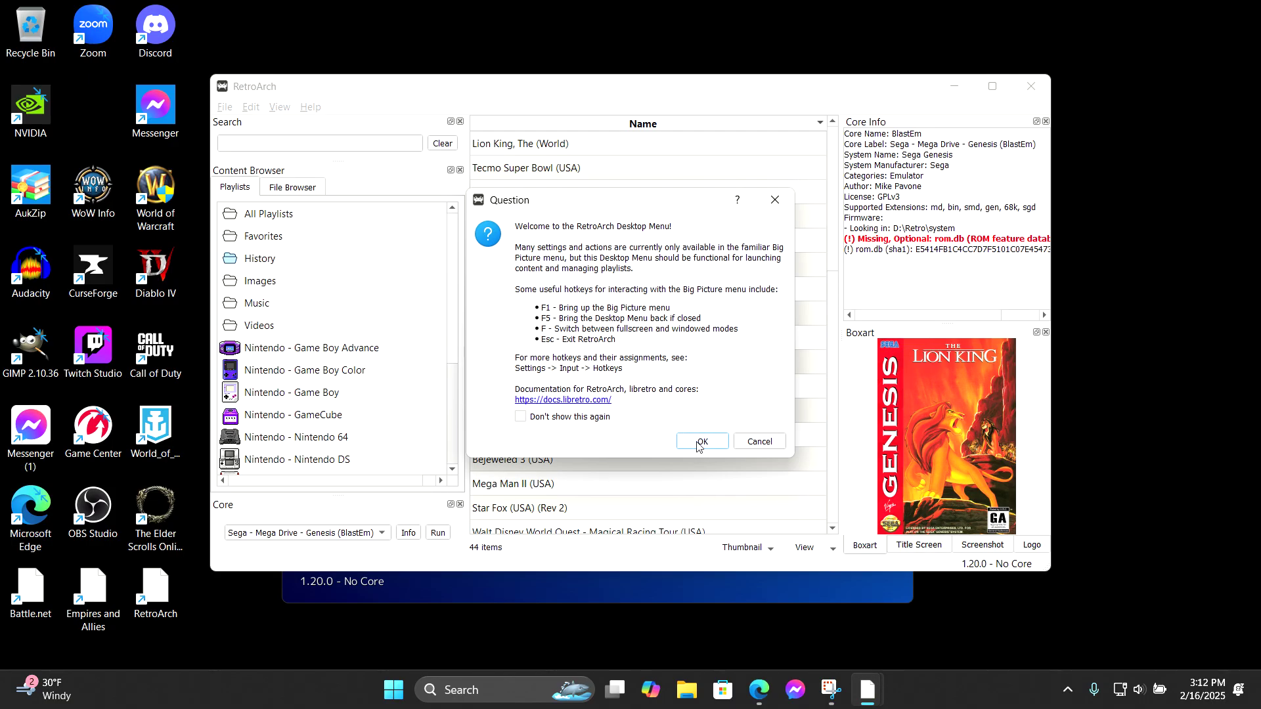
pyautogui.click(776, 201)
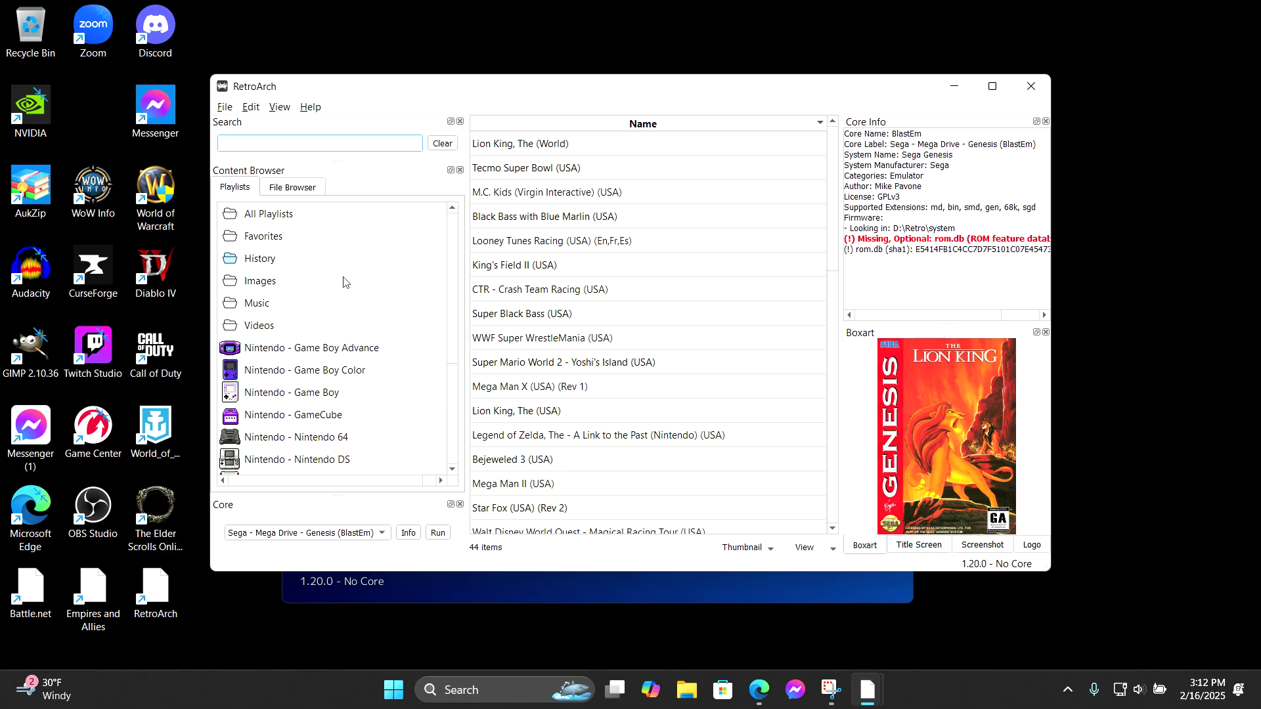
# Open the Sega - Mega Drive - Genesis playlist and select Sonic The Hedgehog (USA, Europe).
pyautogui.scroll(-1, 345, 282)
pyautogui.scroll(-1, 313, 320)
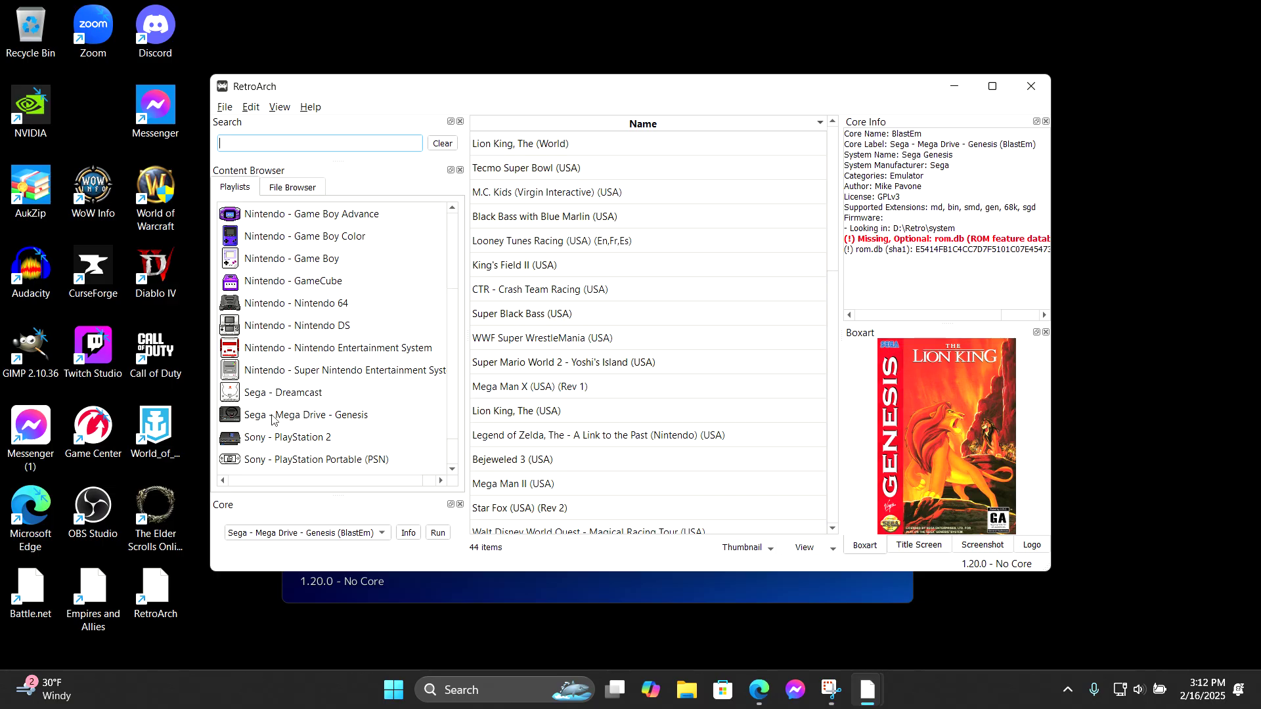
pyautogui.click(304, 415)
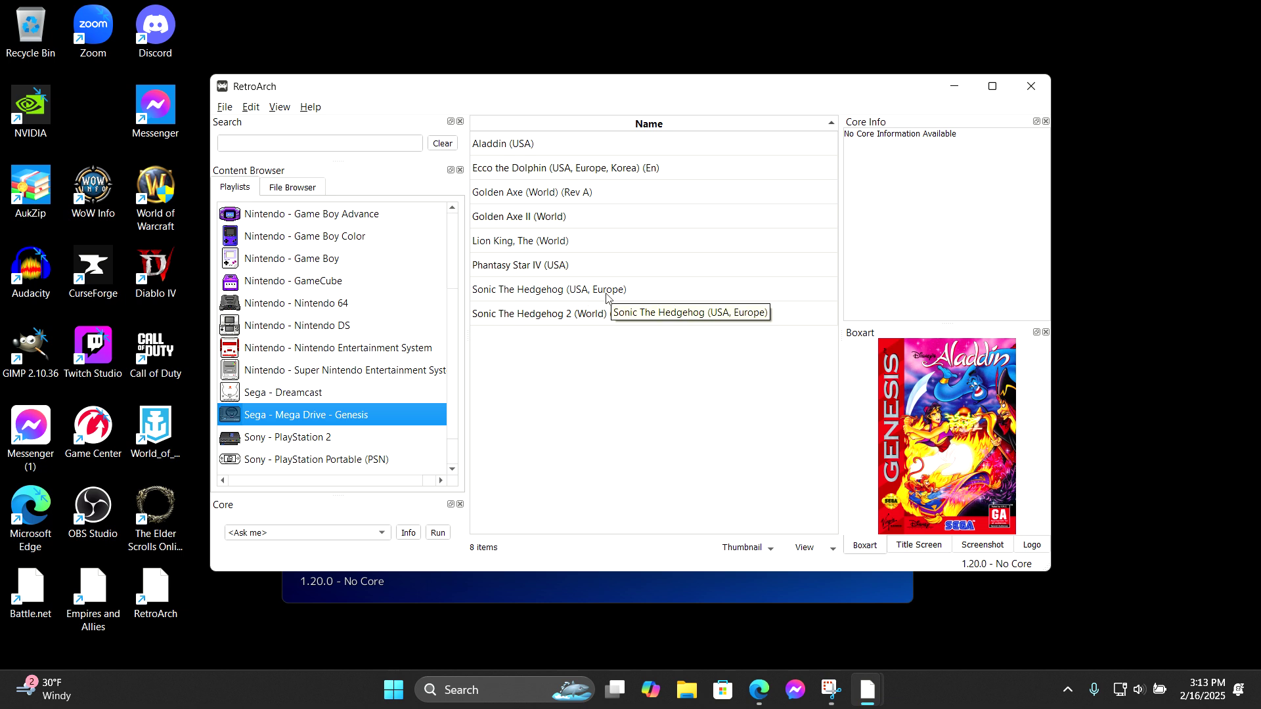
pyautogui.click(544, 299)
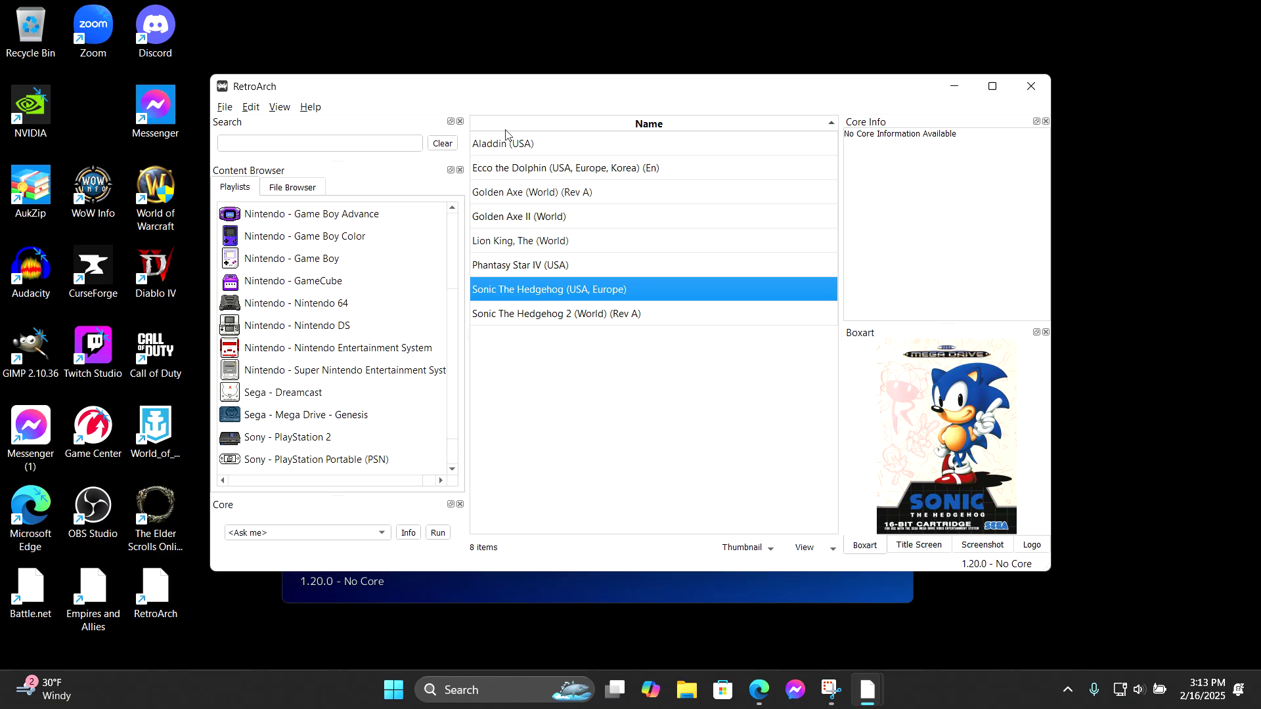
# Switch to Microsoft Edge and change the Google image search to "Sonic genesis box art".
pyautogui.click(759, 691)
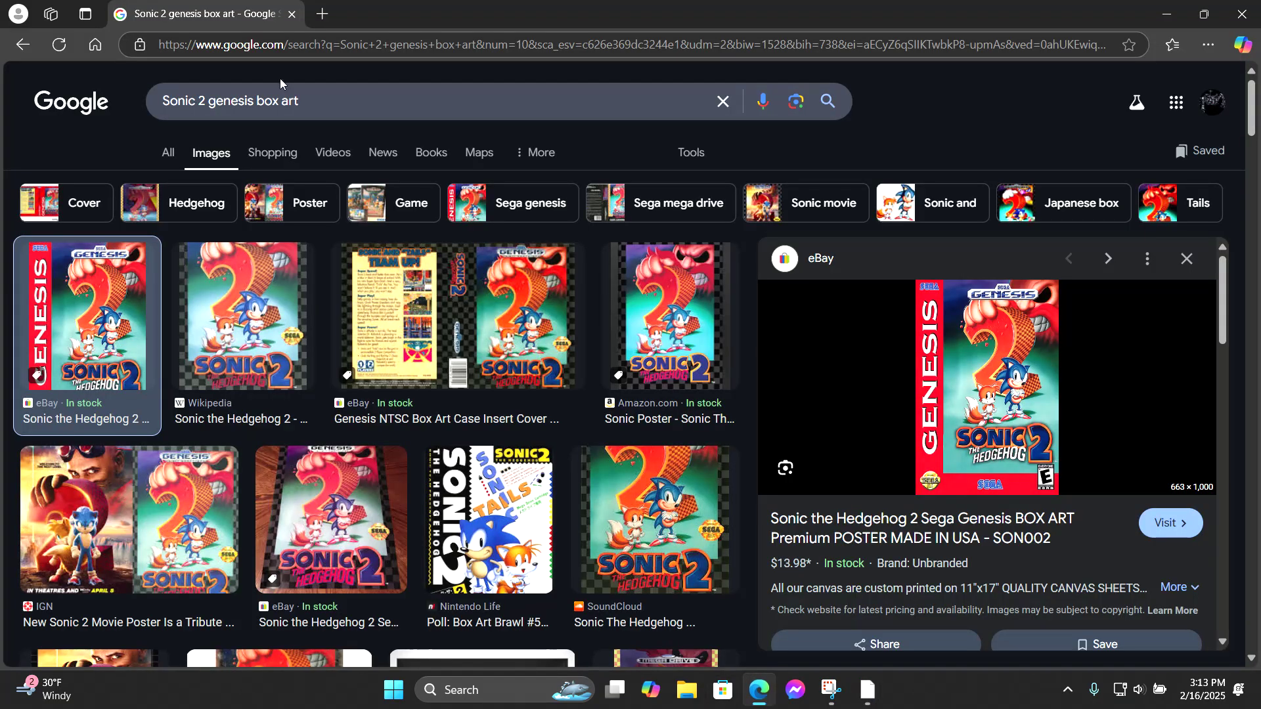
pyautogui.click(206, 102)
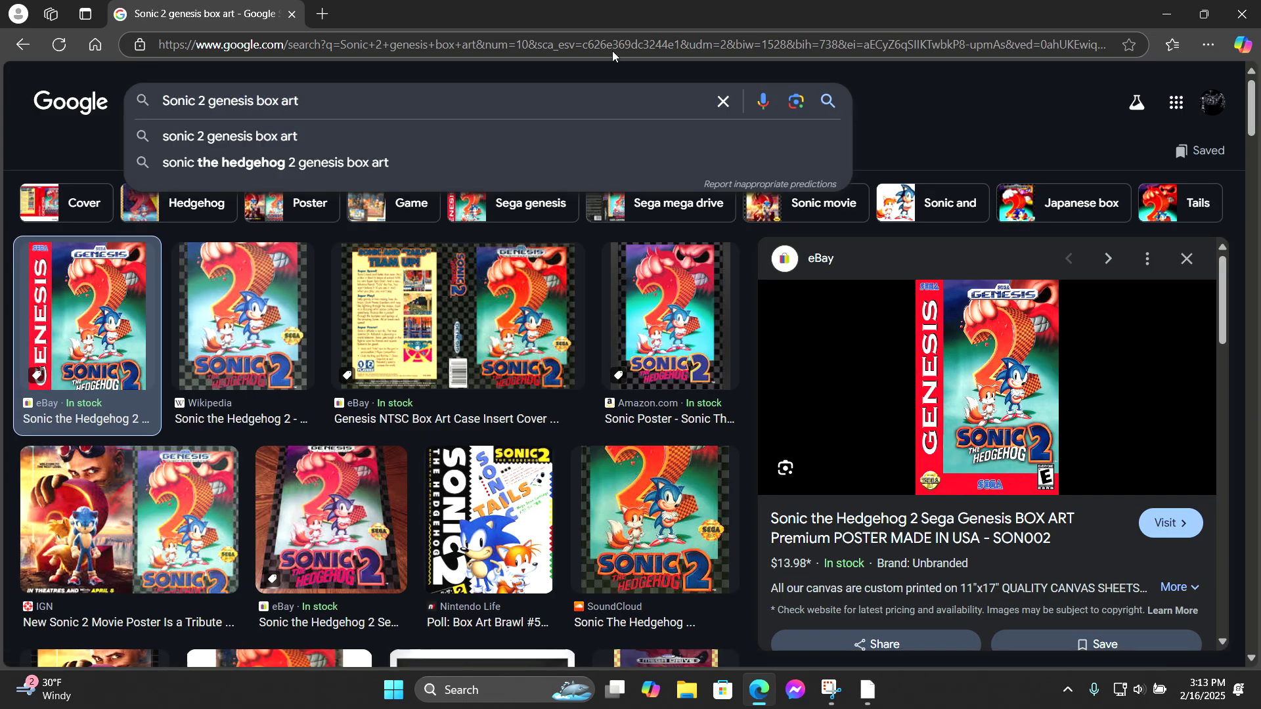
pyautogui.press('BackSpace')
pyautogui.press('BackSpace')
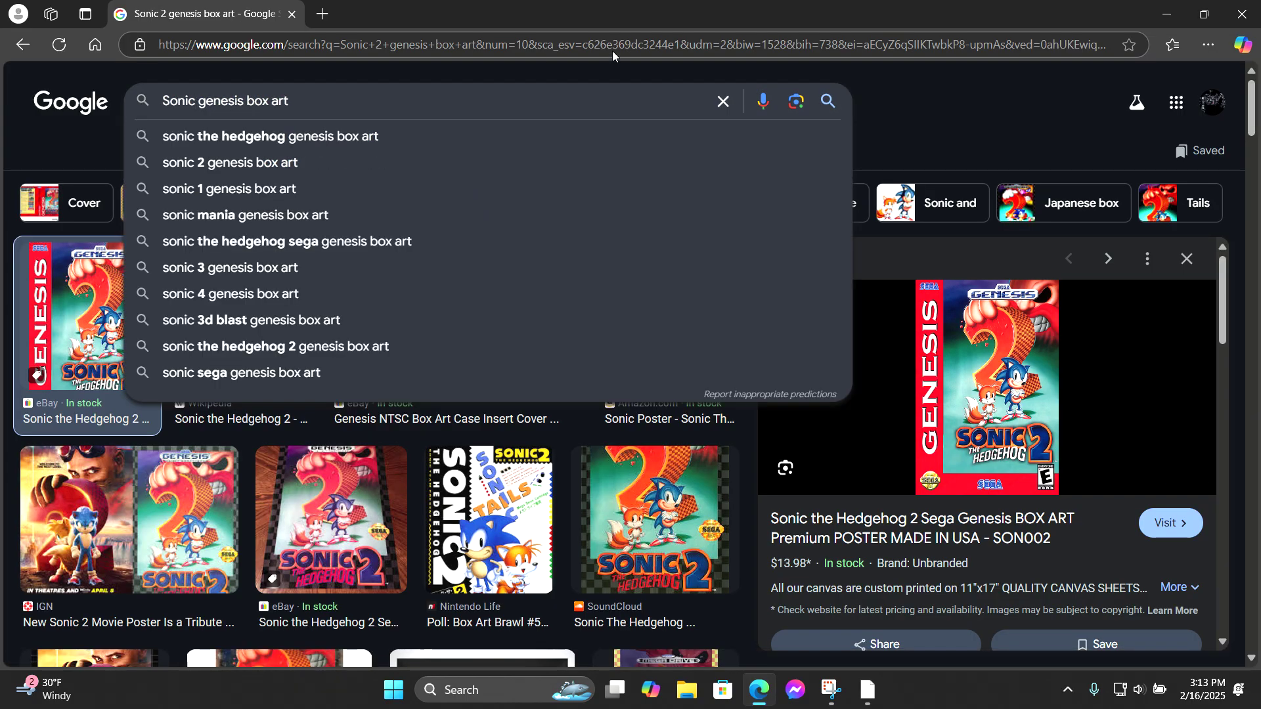
pyautogui.press('Return')
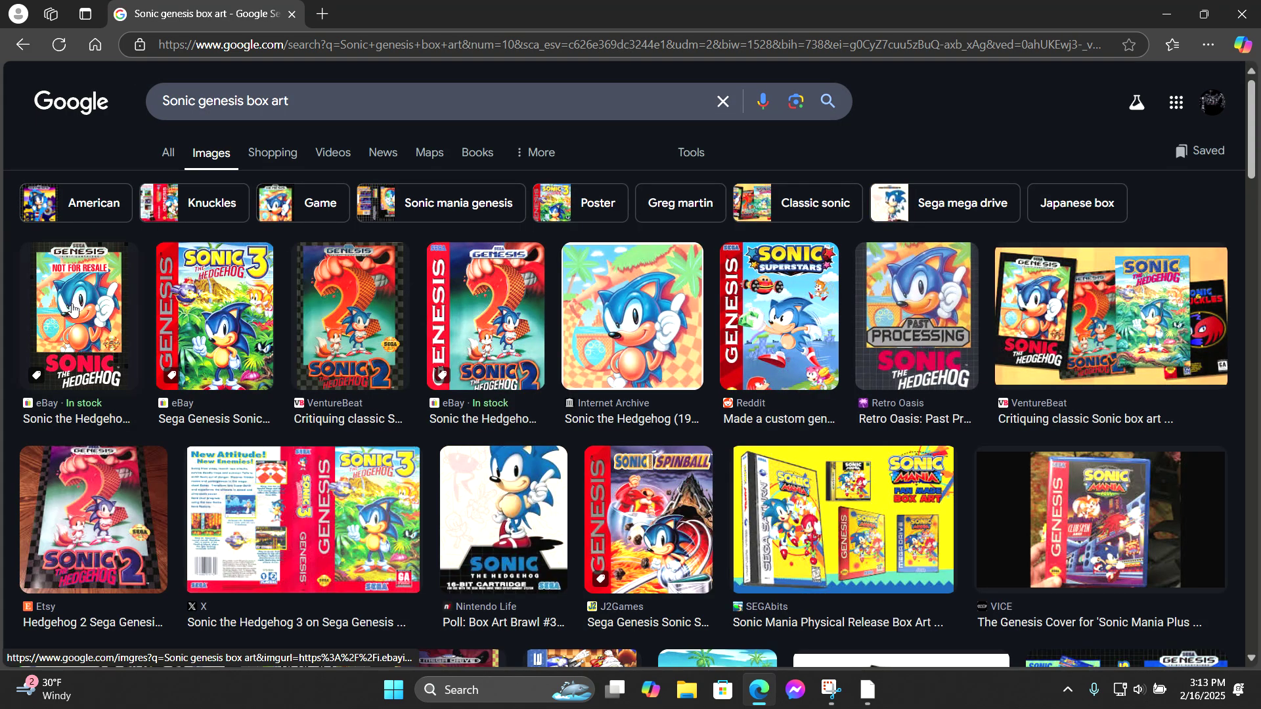
# Open the eBay Sonic the Hedgehog "Not for Resale" box art image in its own browser tab and switch to it.
pyautogui.click(98, 305)
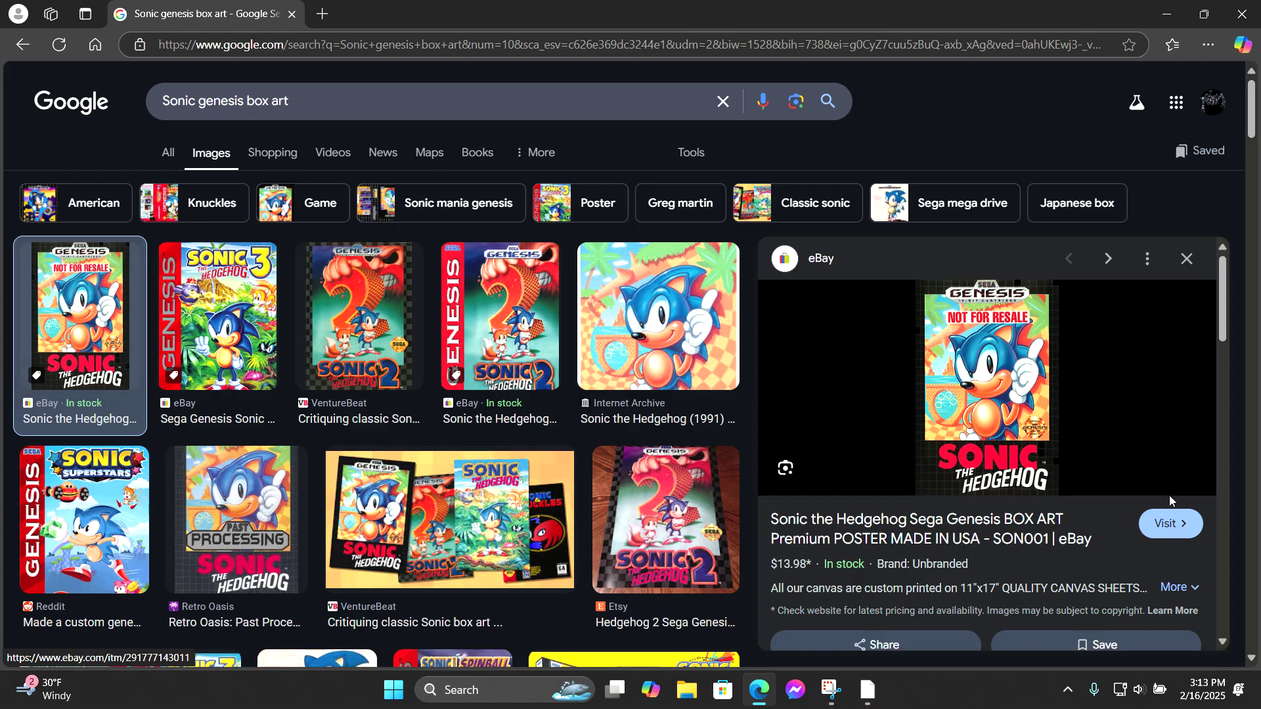
pyautogui.rightClick(960, 378)
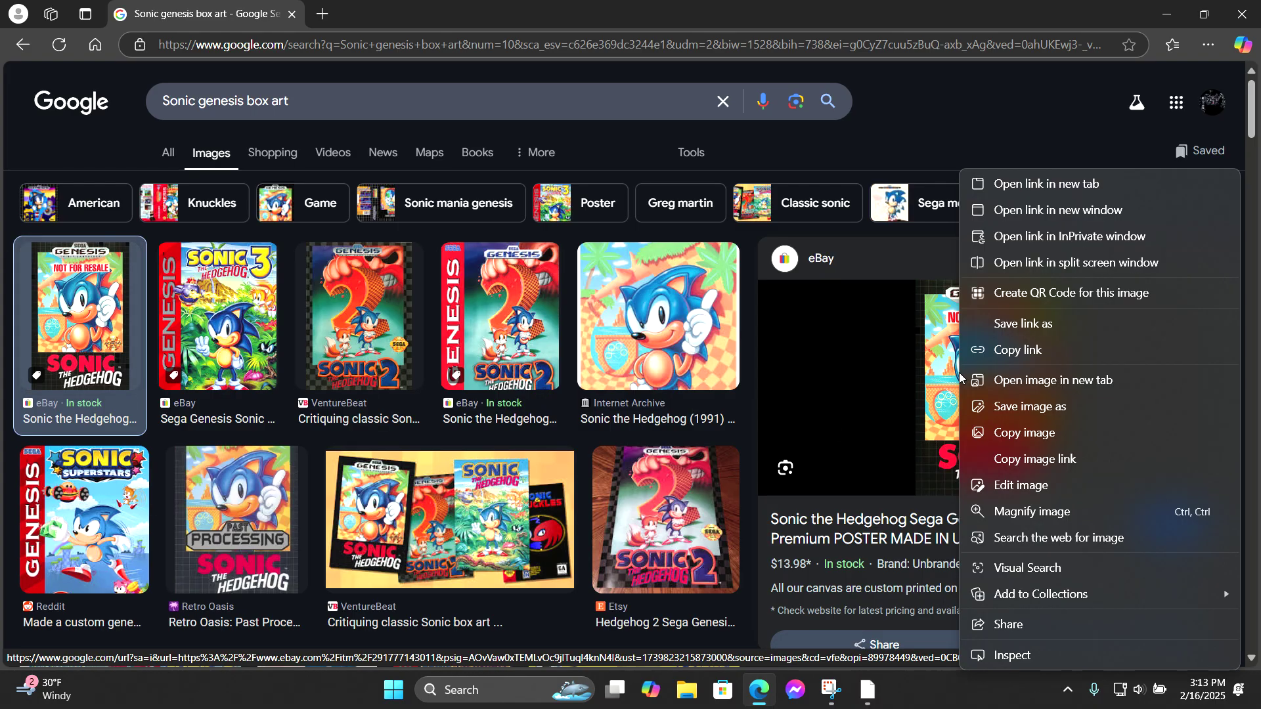
pyautogui.click(1055, 383)
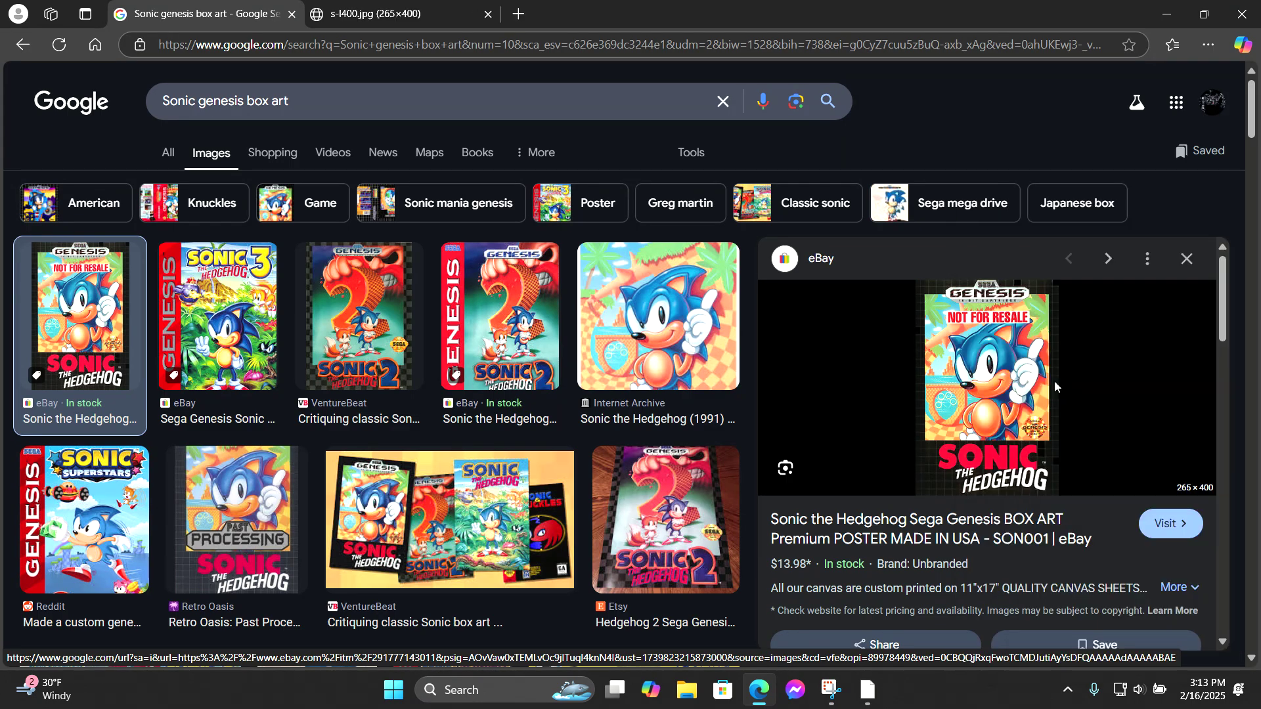
pyautogui.click(375, 18)
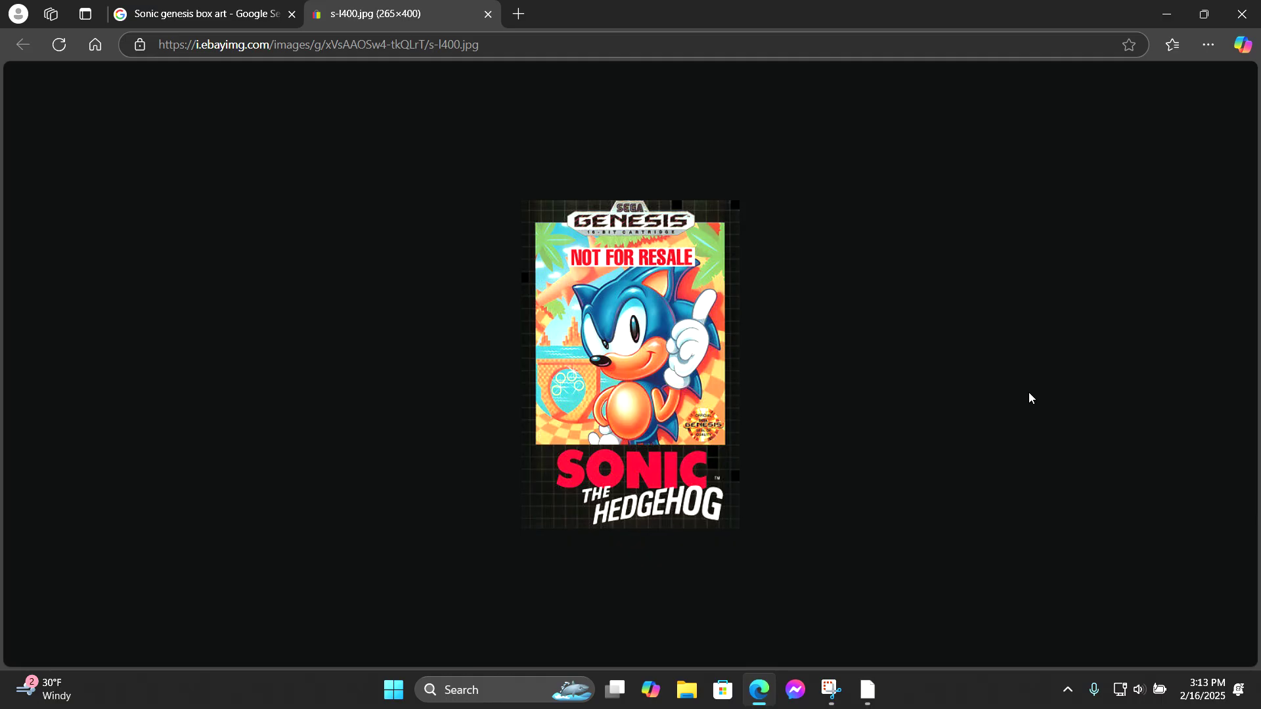
# Capture a full-screen screenshot of the box art, then close the image tab and minimize the browser.
pyautogui.press('super+shift+s')
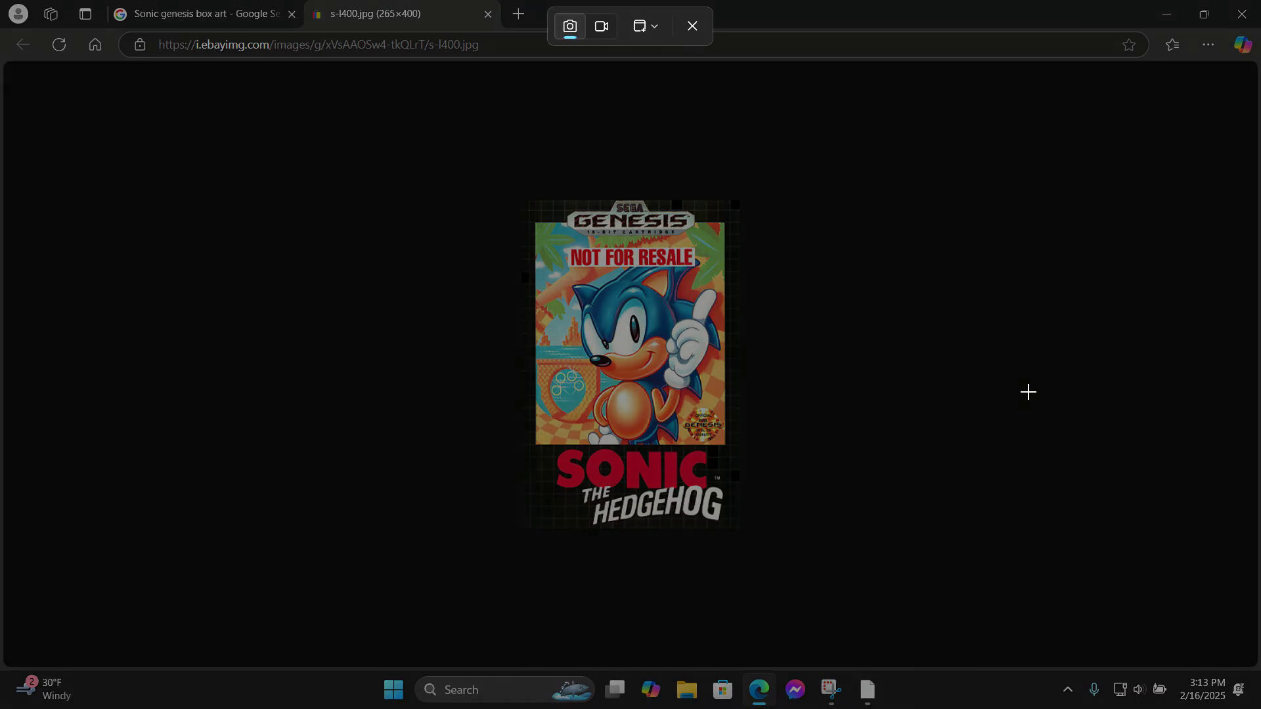
pyautogui.click(1028, 393)
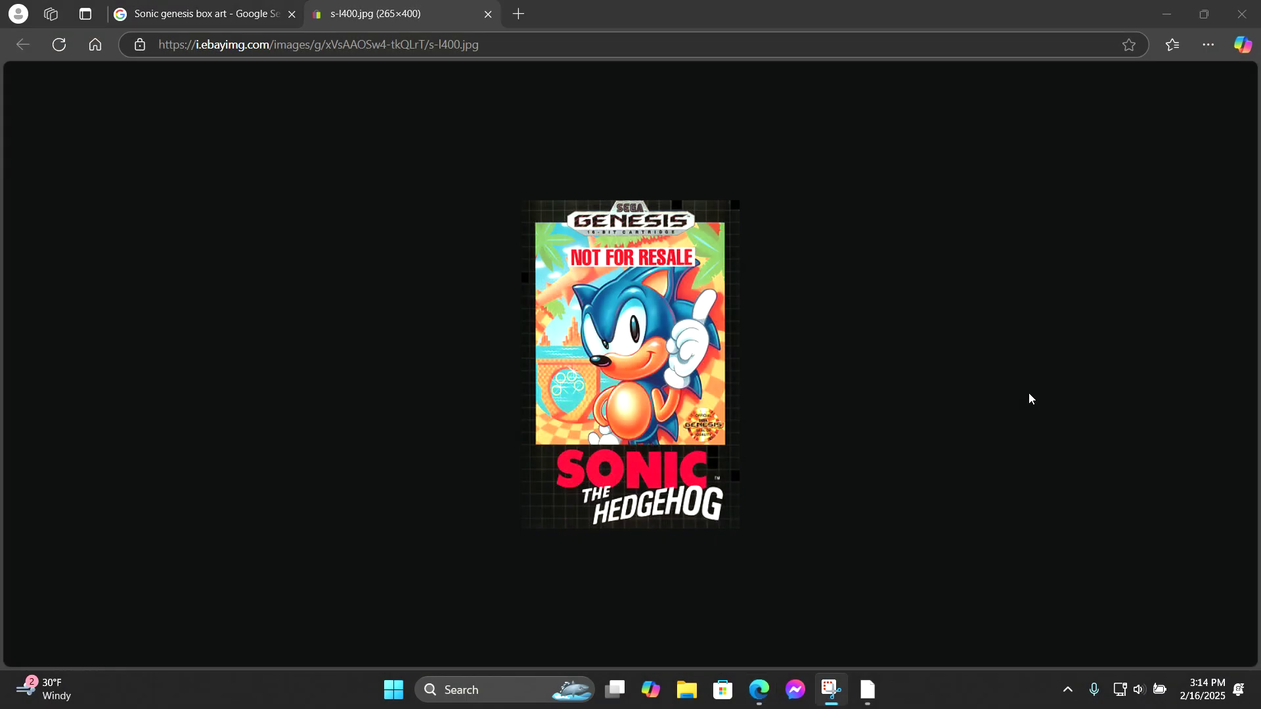
pyautogui.click(490, 11)
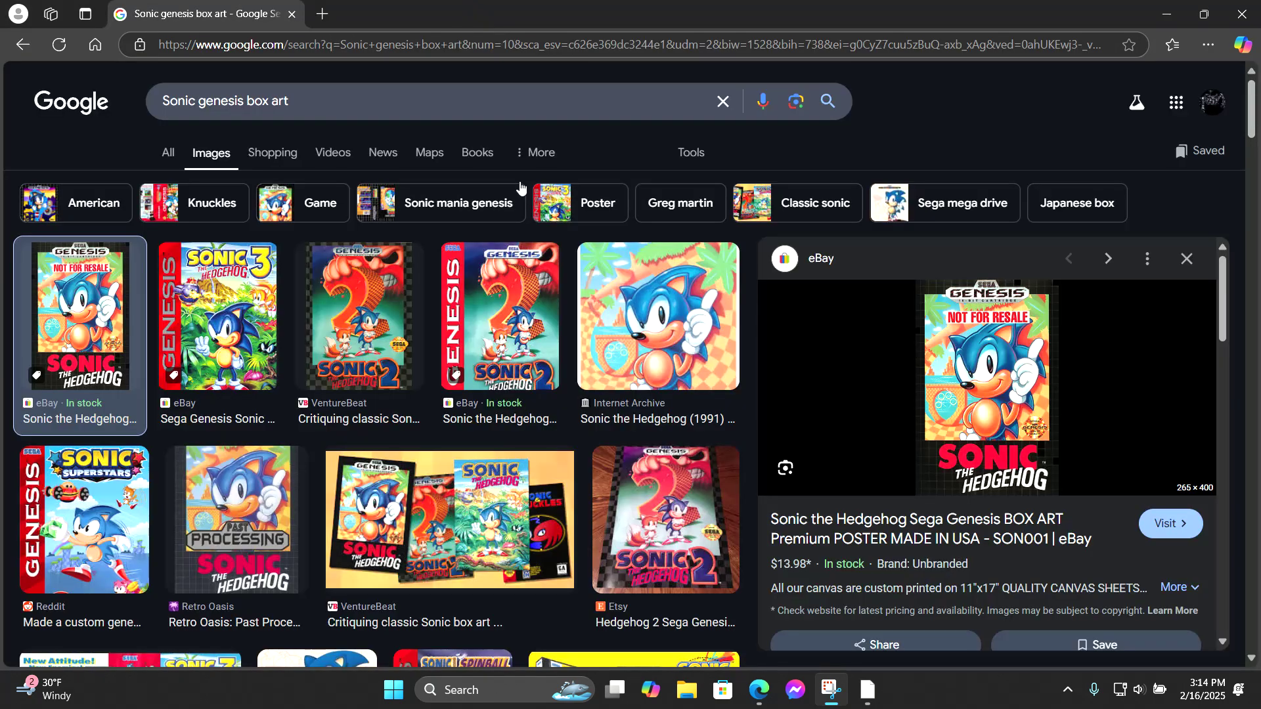
pyautogui.click(760, 693)
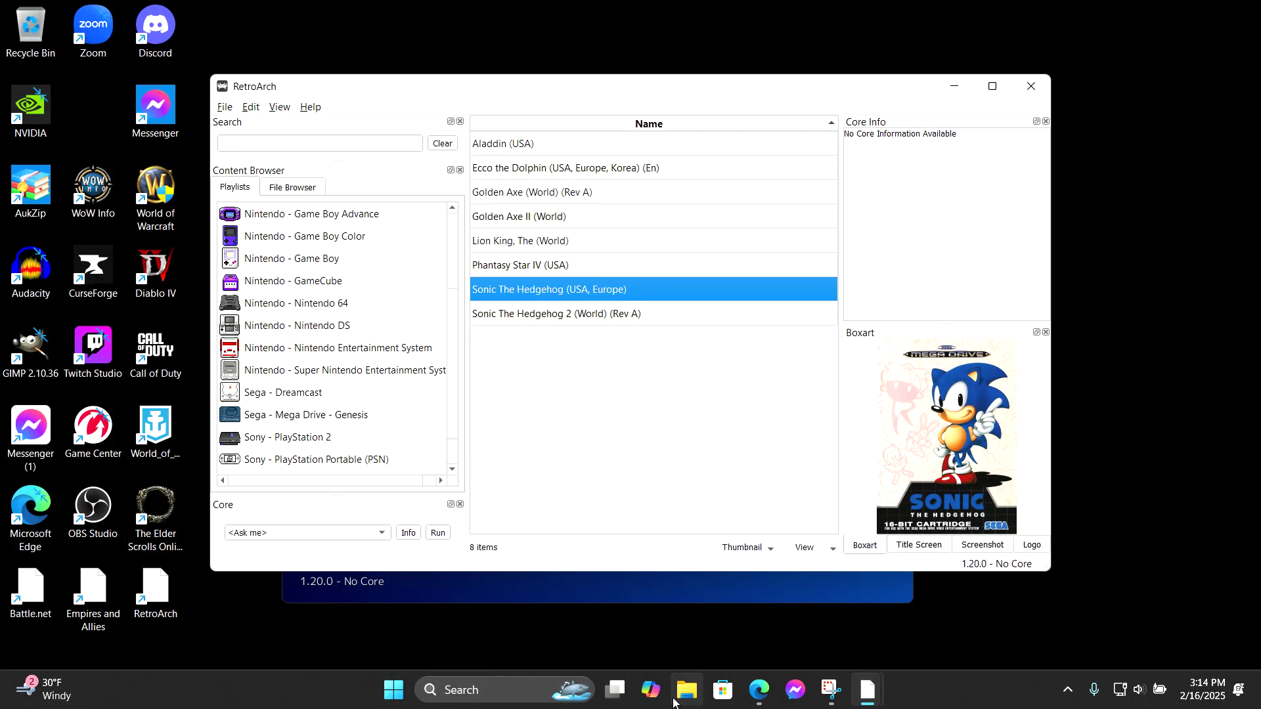
# In File Explorer, go to the Screenshots folder under OneDrive Pictures in the user's folder on drive C.
pyautogui.click(689, 694)
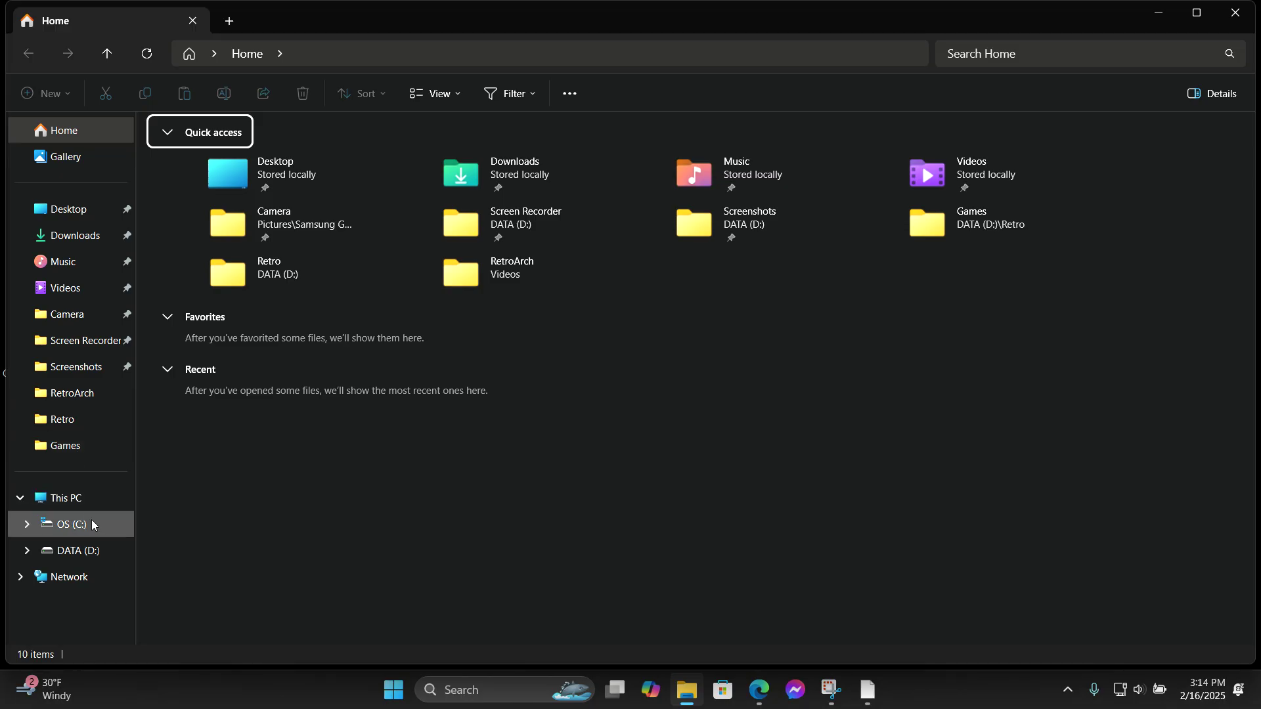
pyautogui.click(74, 525)
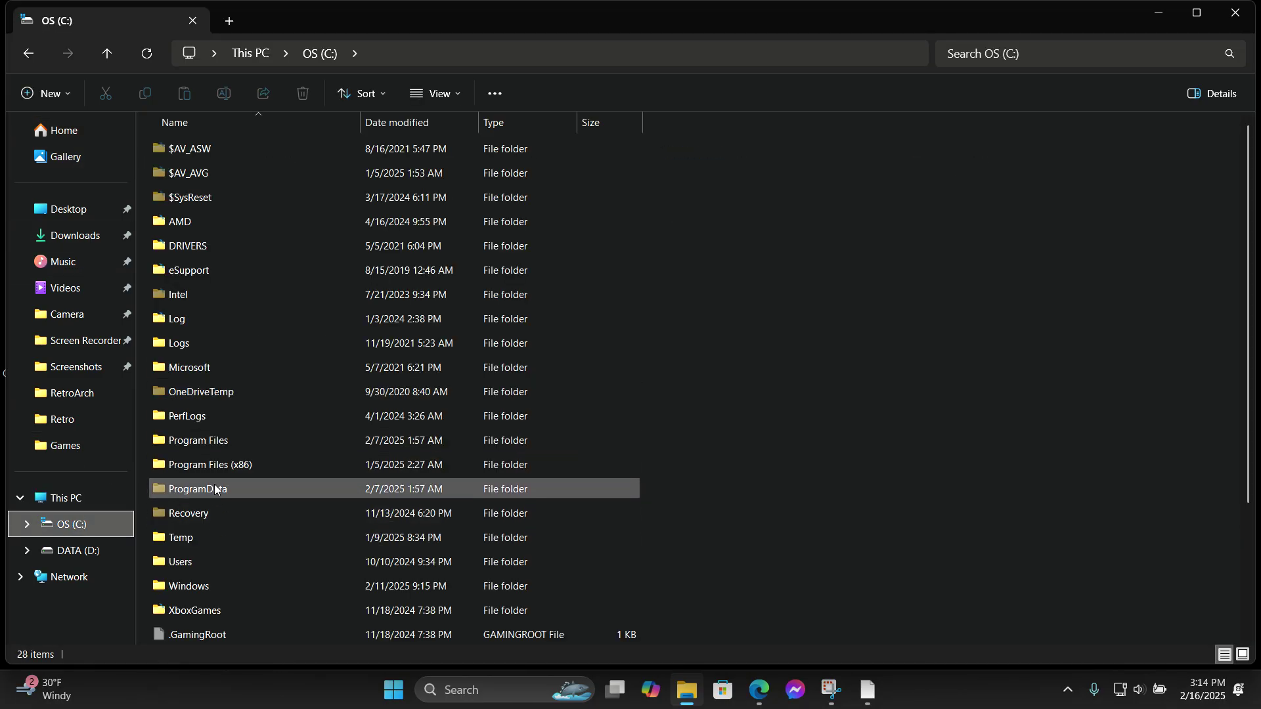
pyautogui.doubleClick(215, 562)
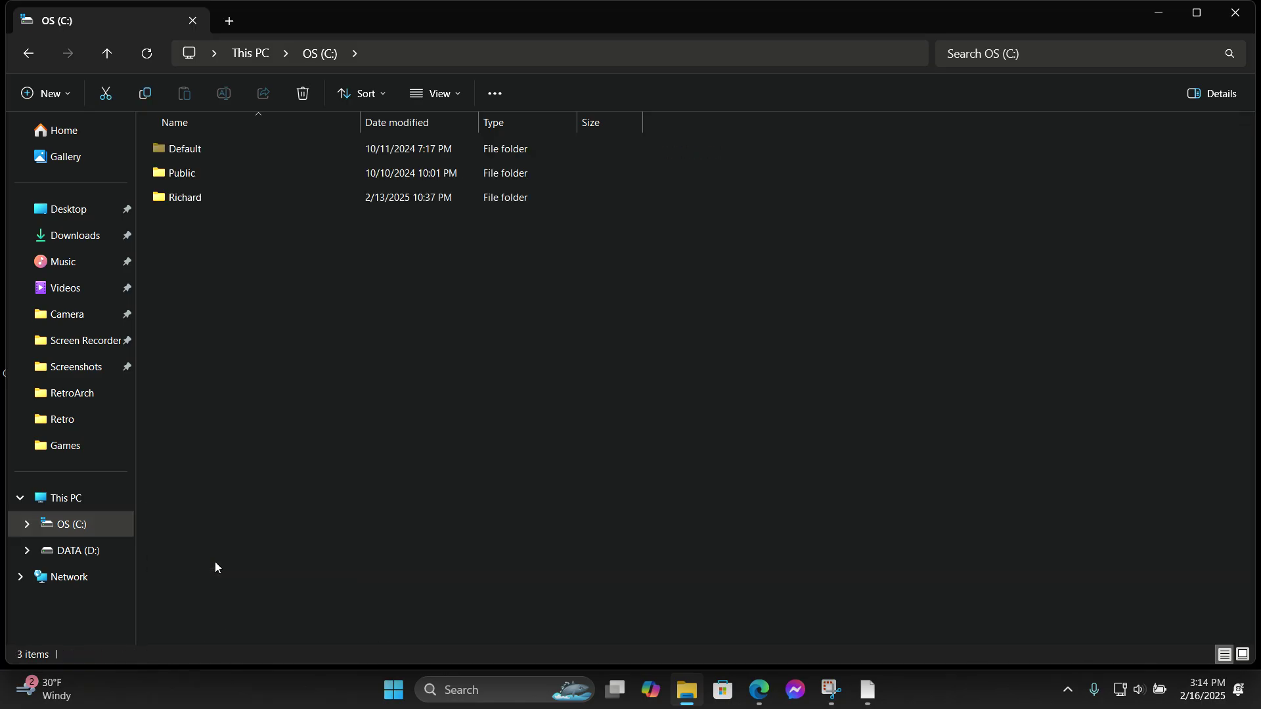
pyautogui.doubleClick(257, 197)
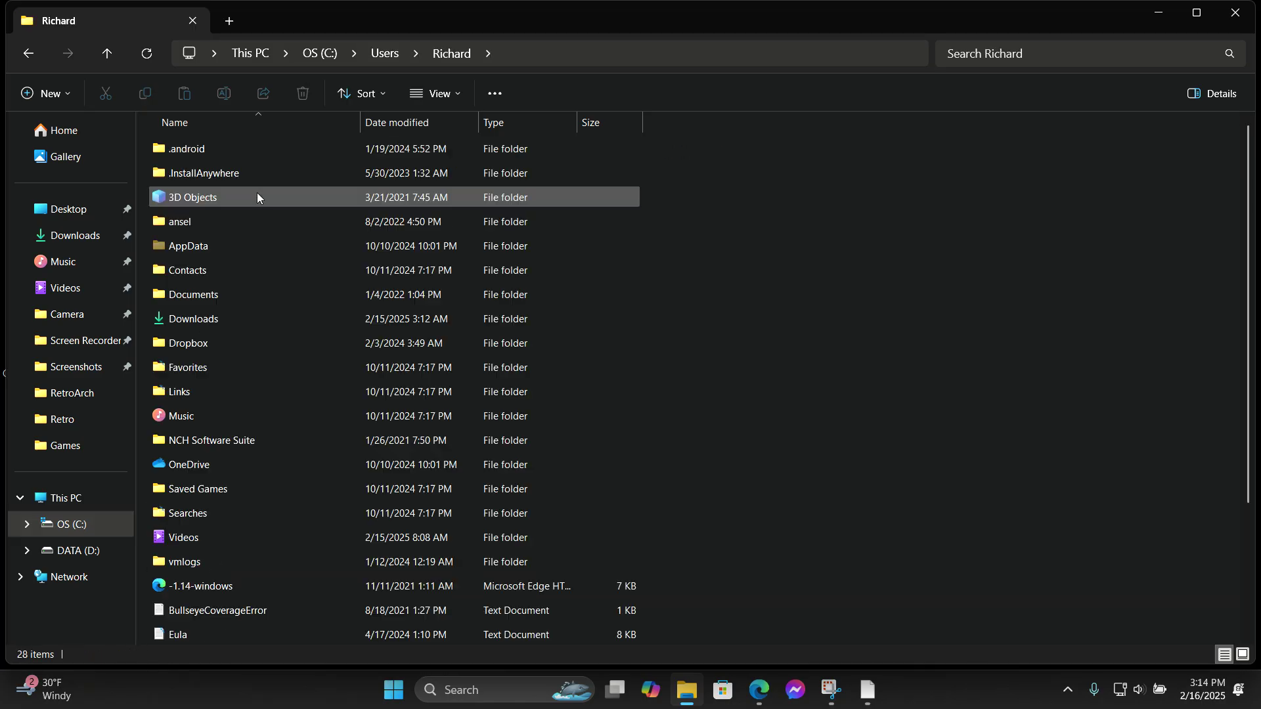
pyautogui.click(269, 467)
pyautogui.doubleClick(269, 466)
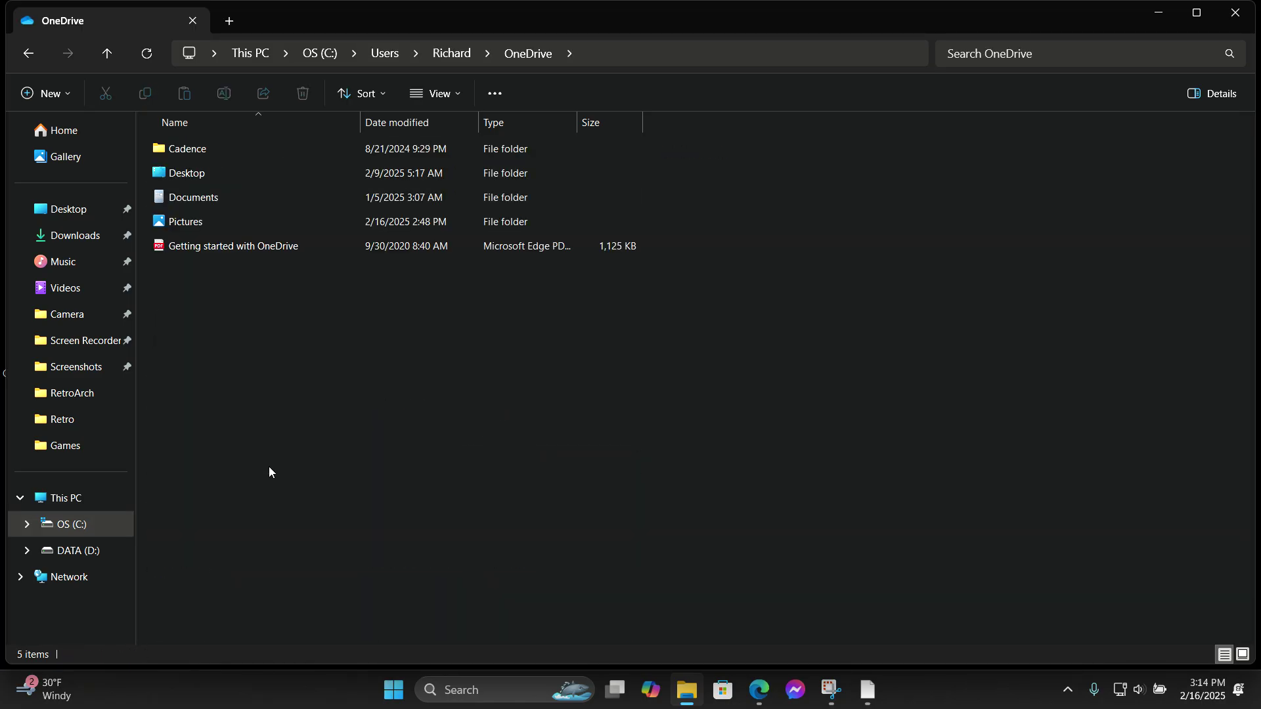
pyautogui.doubleClick(224, 222)
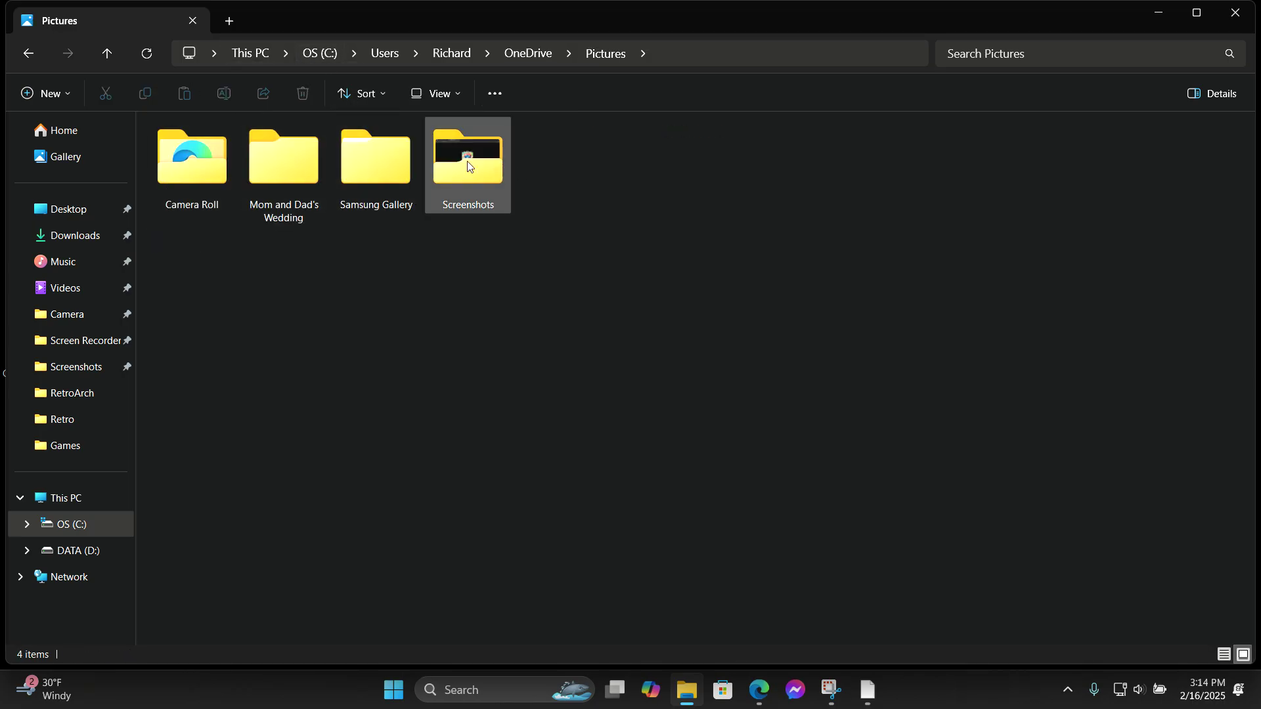
pyautogui.doubleClick(469, 166)
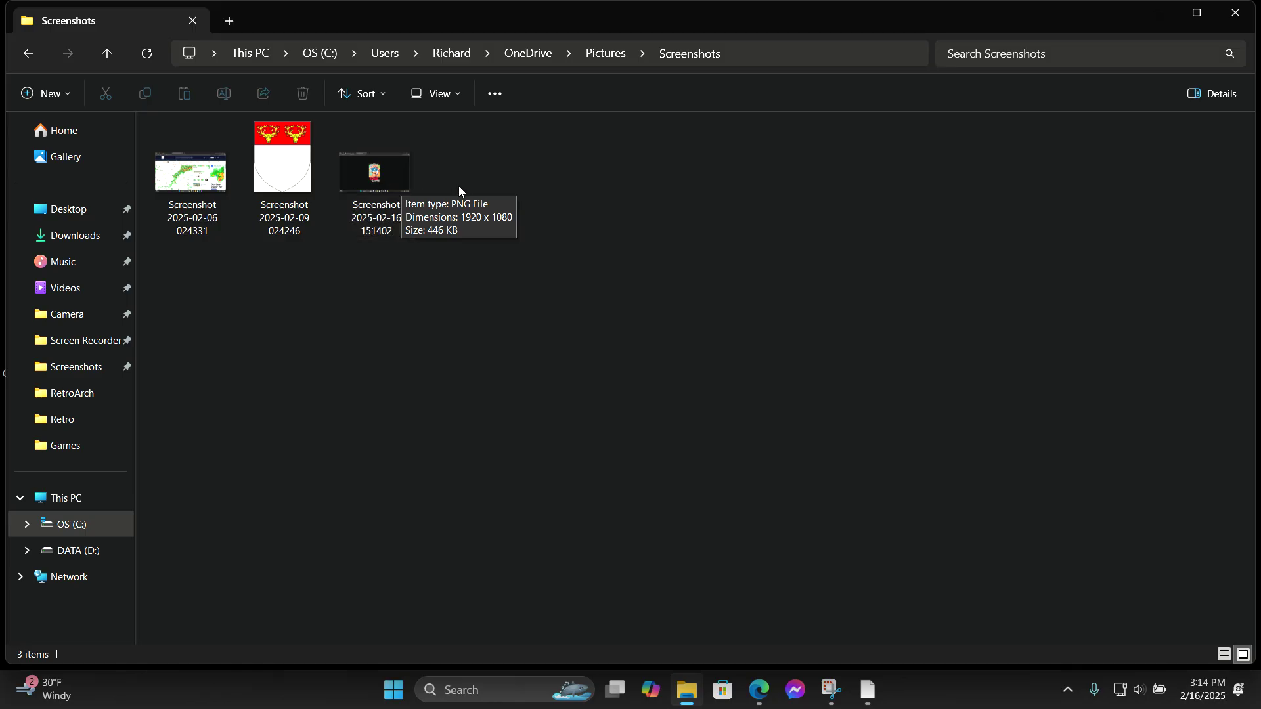
pyautogui.doubleClick(375, 186)
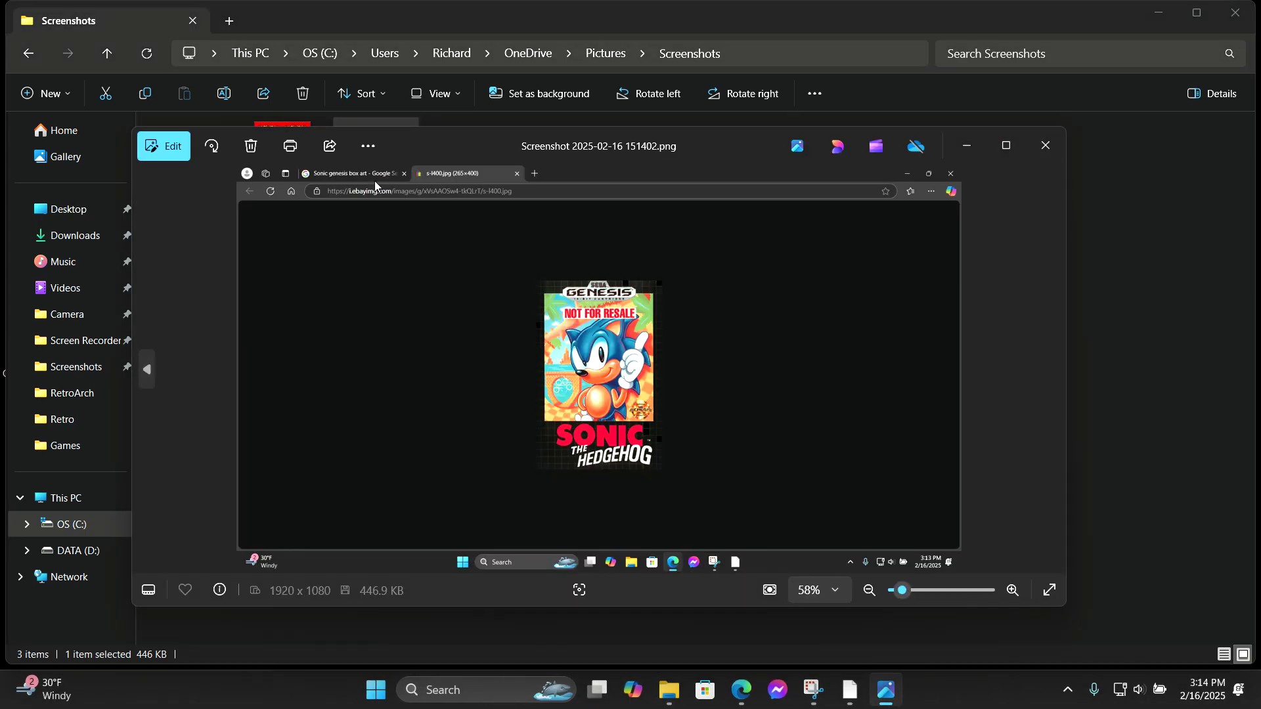
pyautogui.click(165, 147)
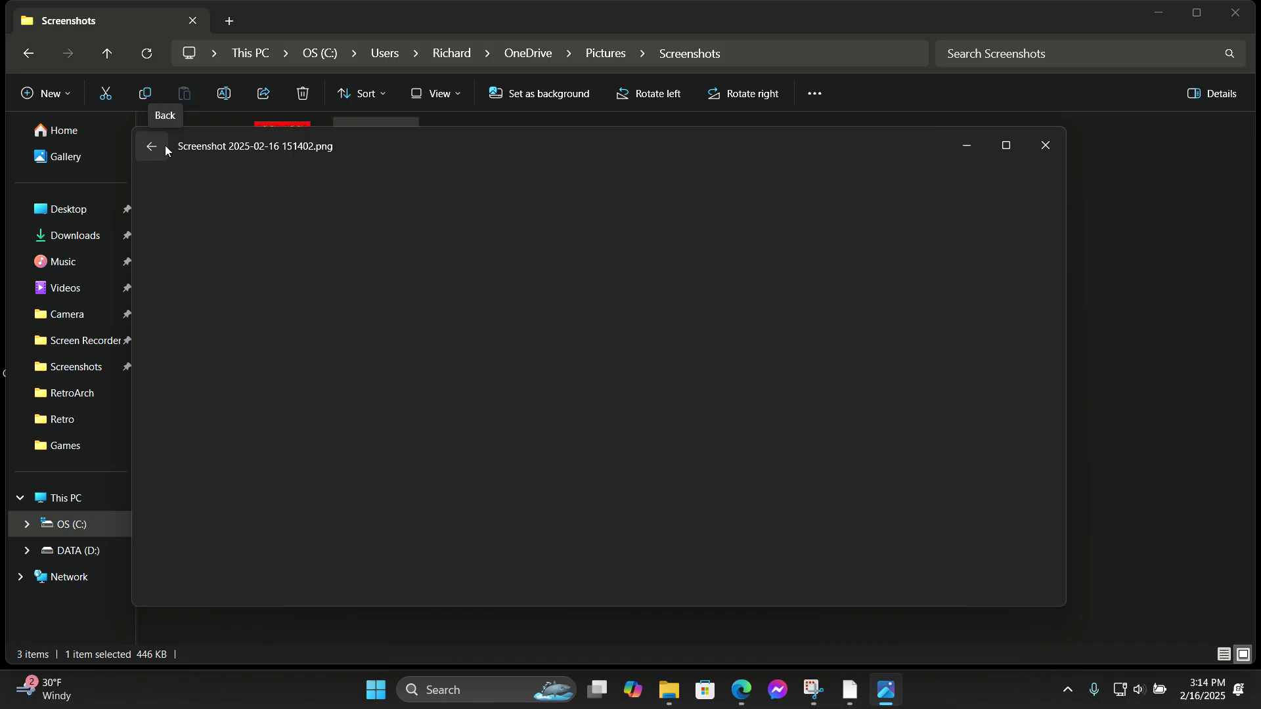
pyautogui.click(1007, 146)
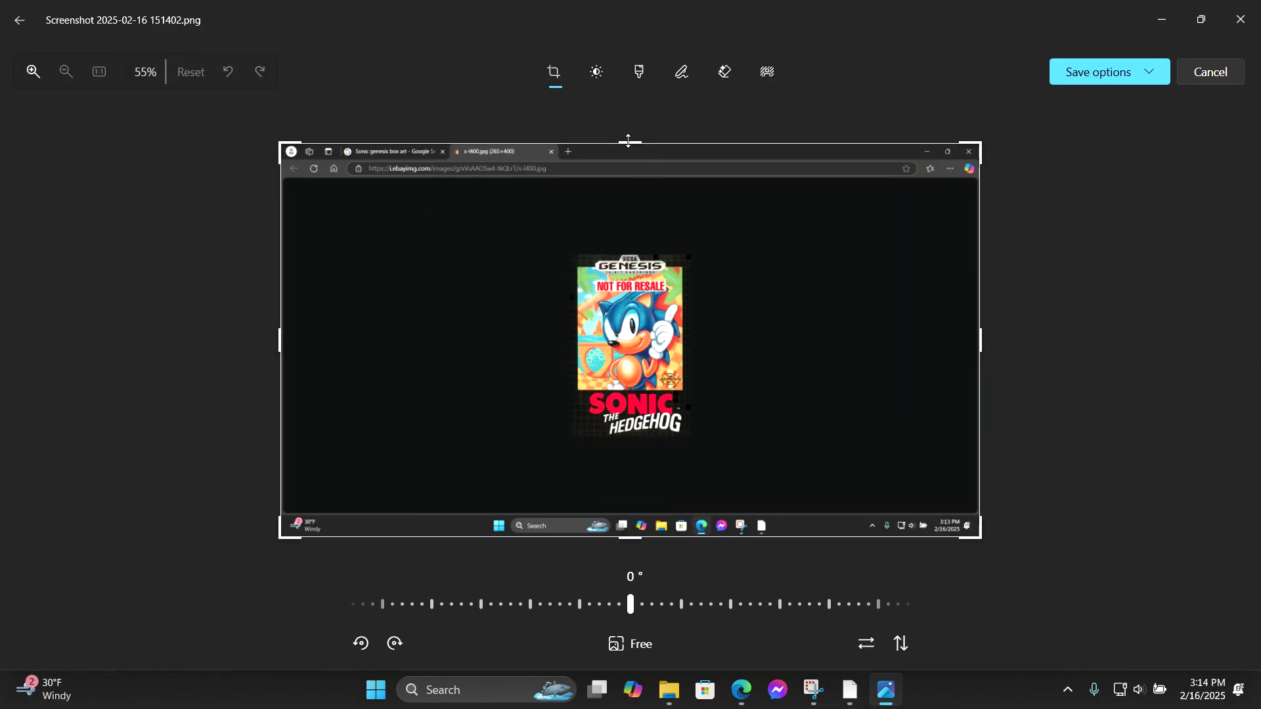
pyautogui.moveTo(631, 142); pyautogui.dragTo(638, 253)
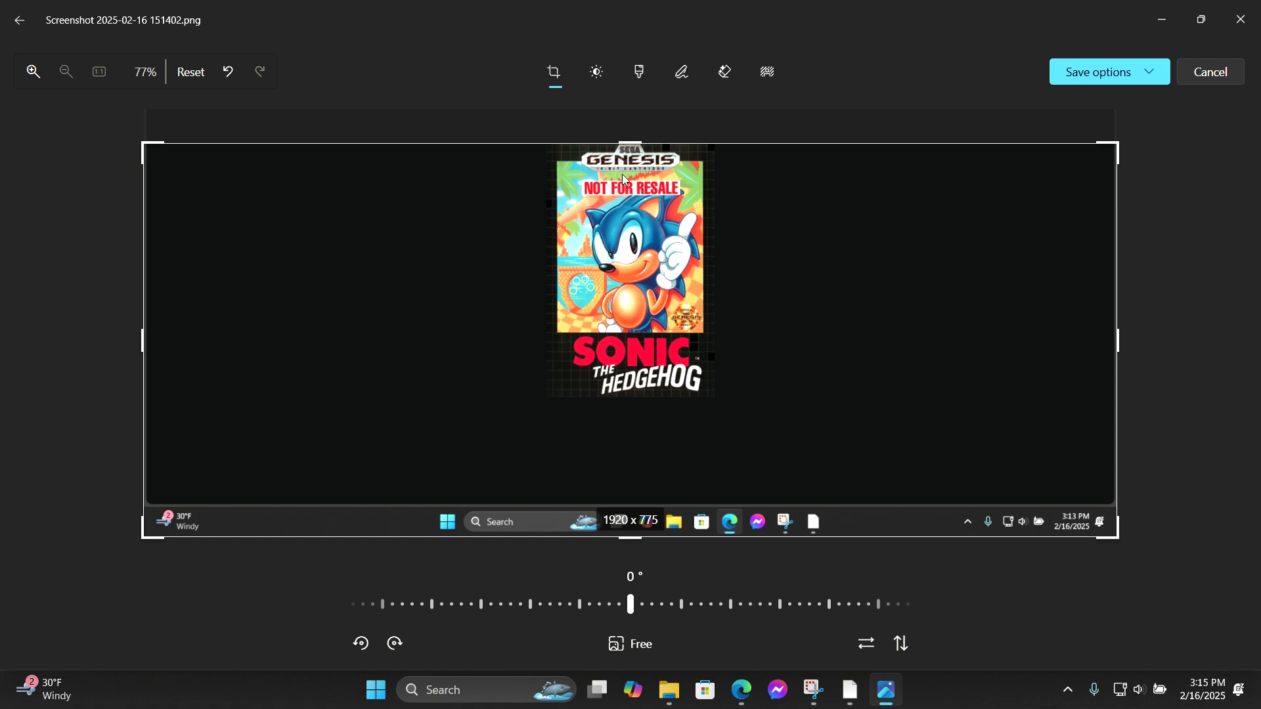
pyautogui.moveTo(631, 537); pyautogui.dragTo(654, 400)
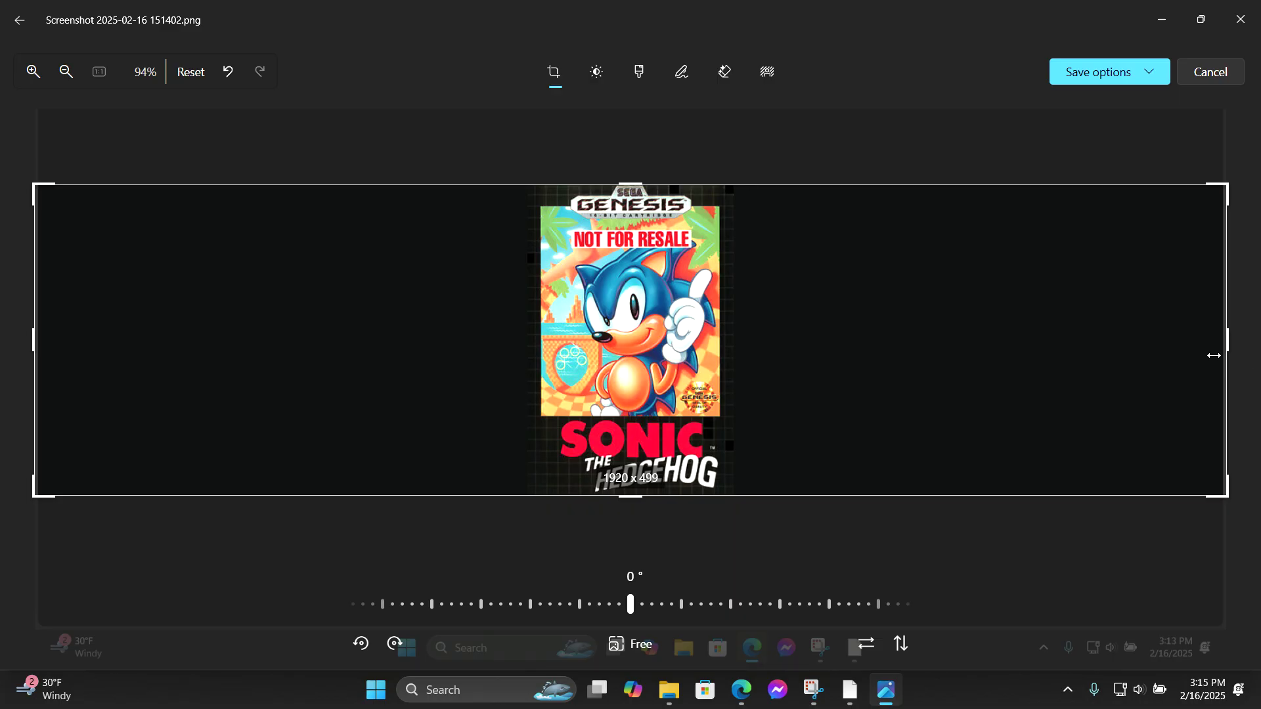
pyautogui.moveTo(1228, 337); pyautogui.dragTo(738, 333)
pyautogui.moveTo(192, 338); pyautogui.dragTo(814, 339)
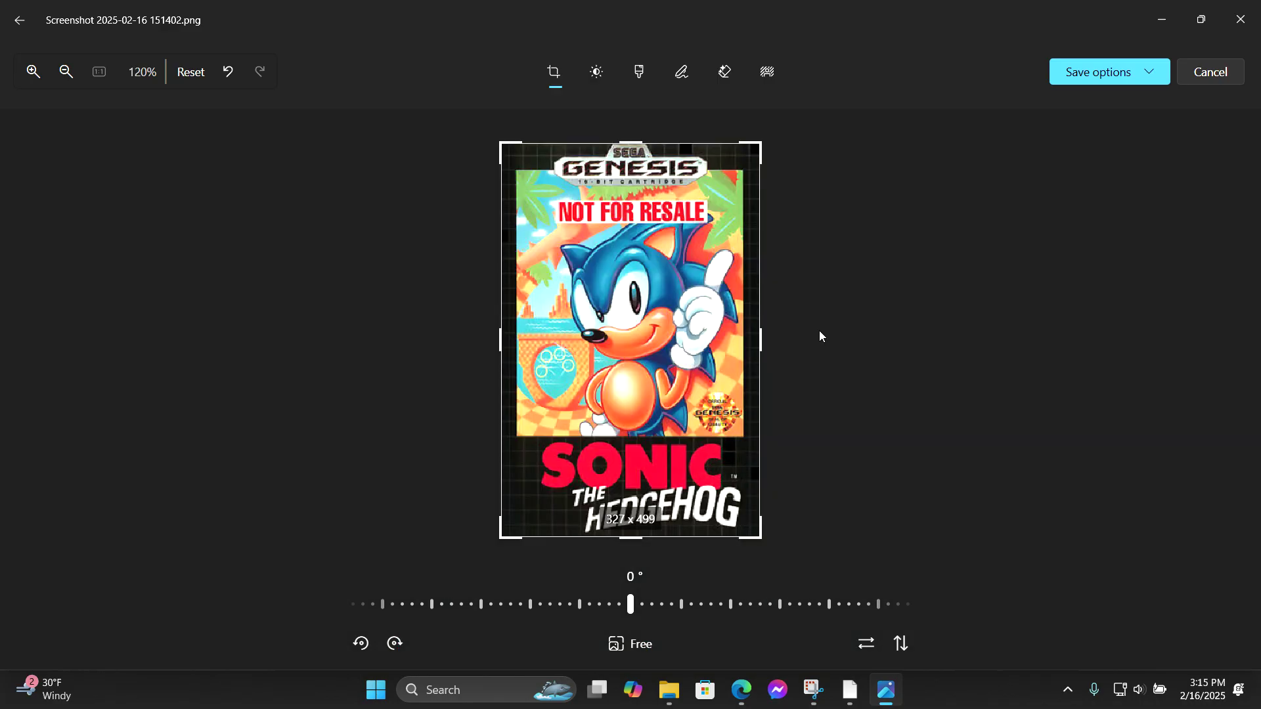
# Save the cropped box art over the original screenshot file and close Photos.
pyautogui.click(1102, 73)
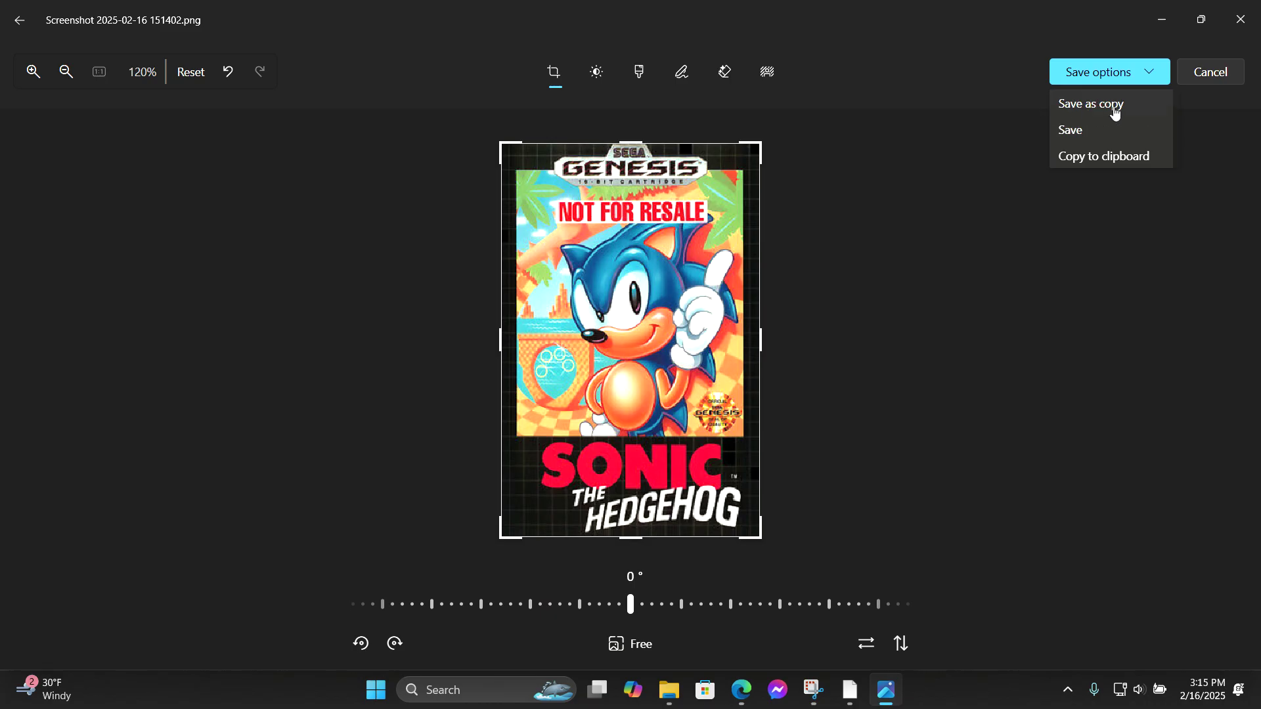
pyautogui.click(1072, 131)
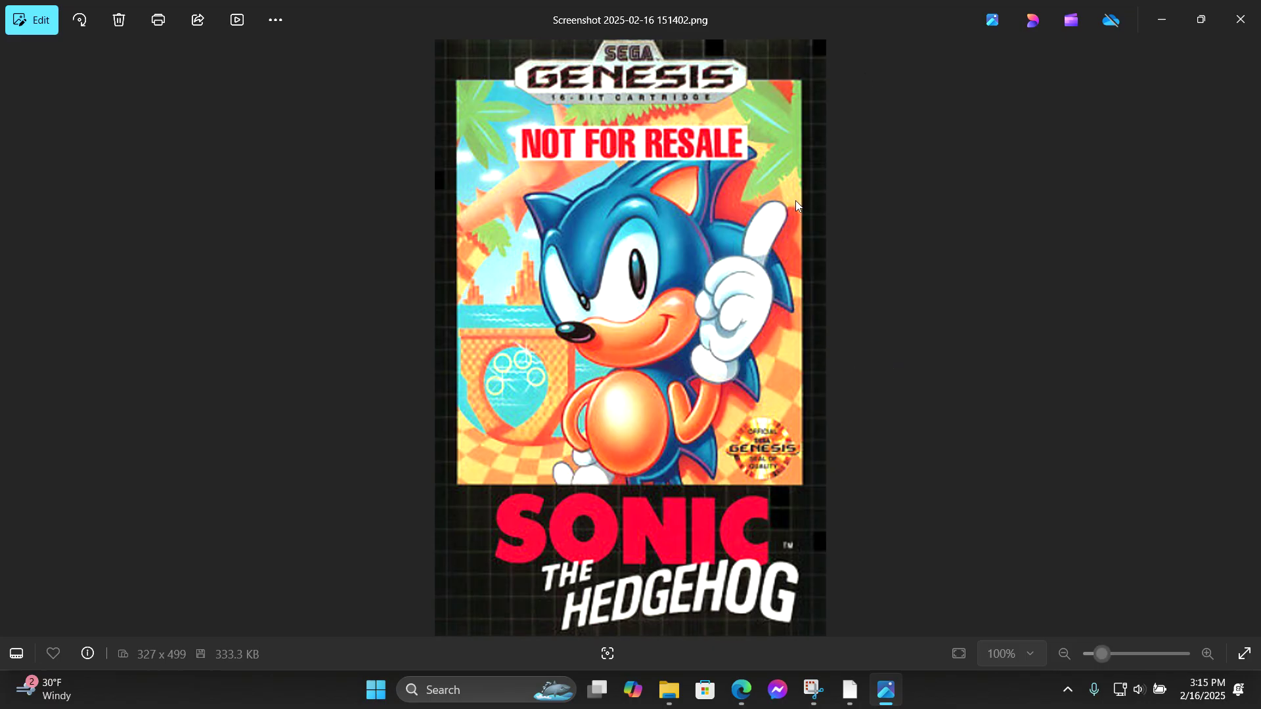
pyautogui.click(1240, 19)
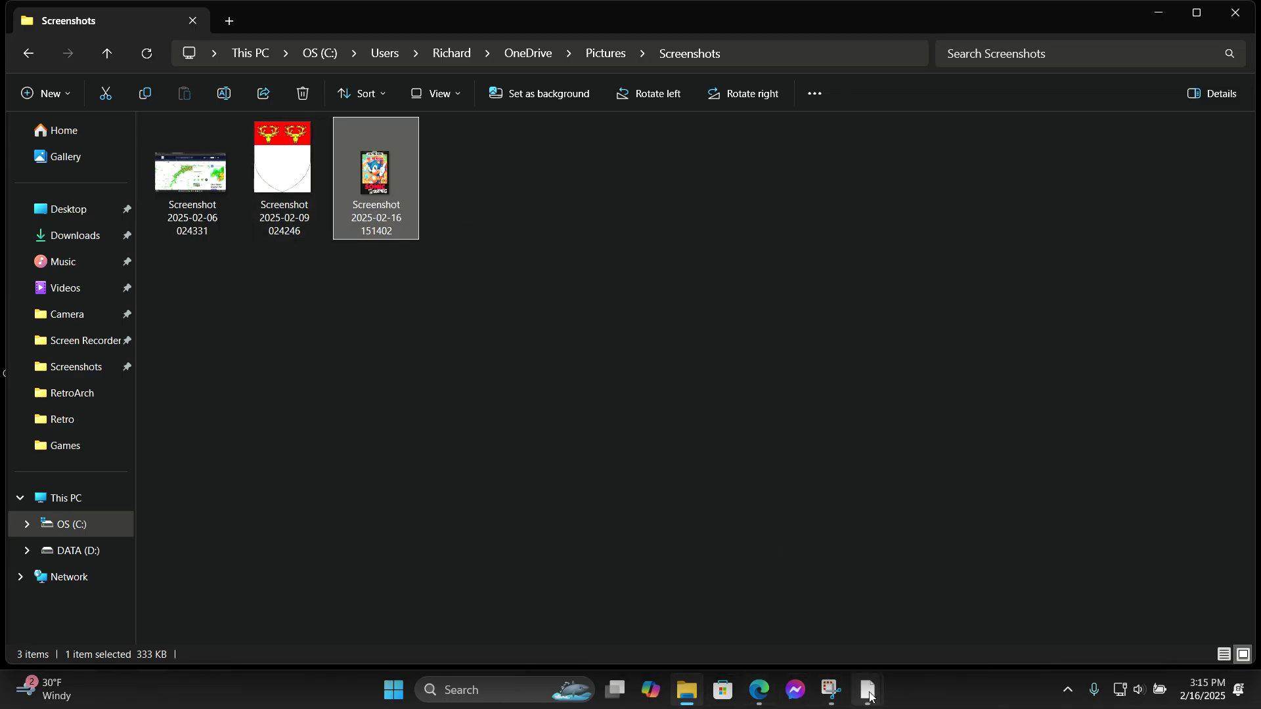
pyautogui.moveTo(868, 690)
pyautogui.moveTo(912, 545)
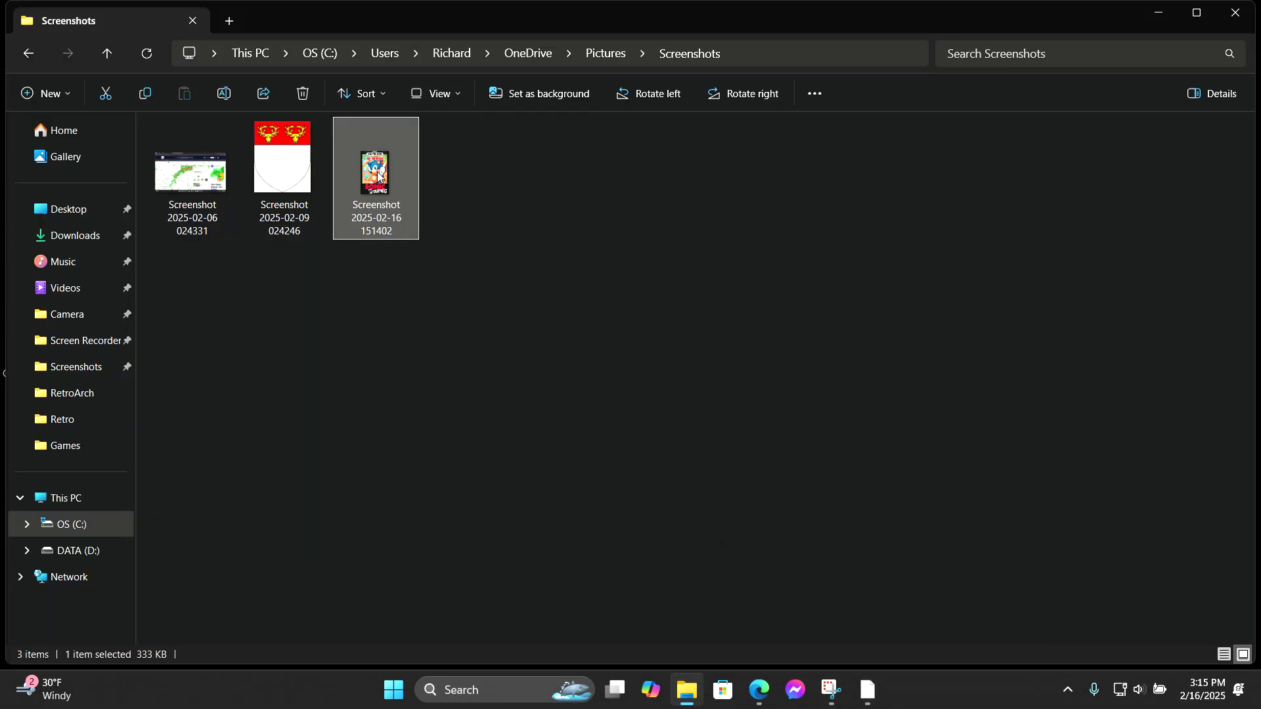
pyautogui.moveTo(379, 176); pyautogui.dragTo(911, 402)
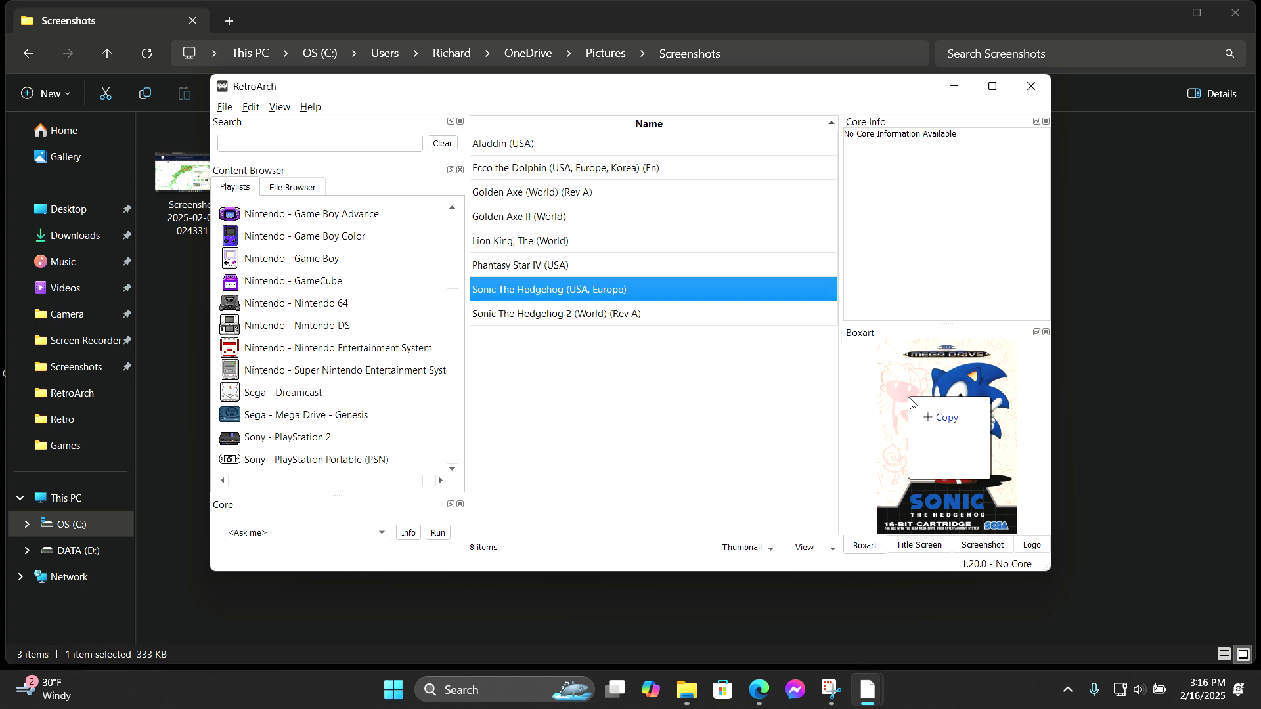
pyautogui.moveTo(910, 400); pyautogui.dragTo(909, 402)
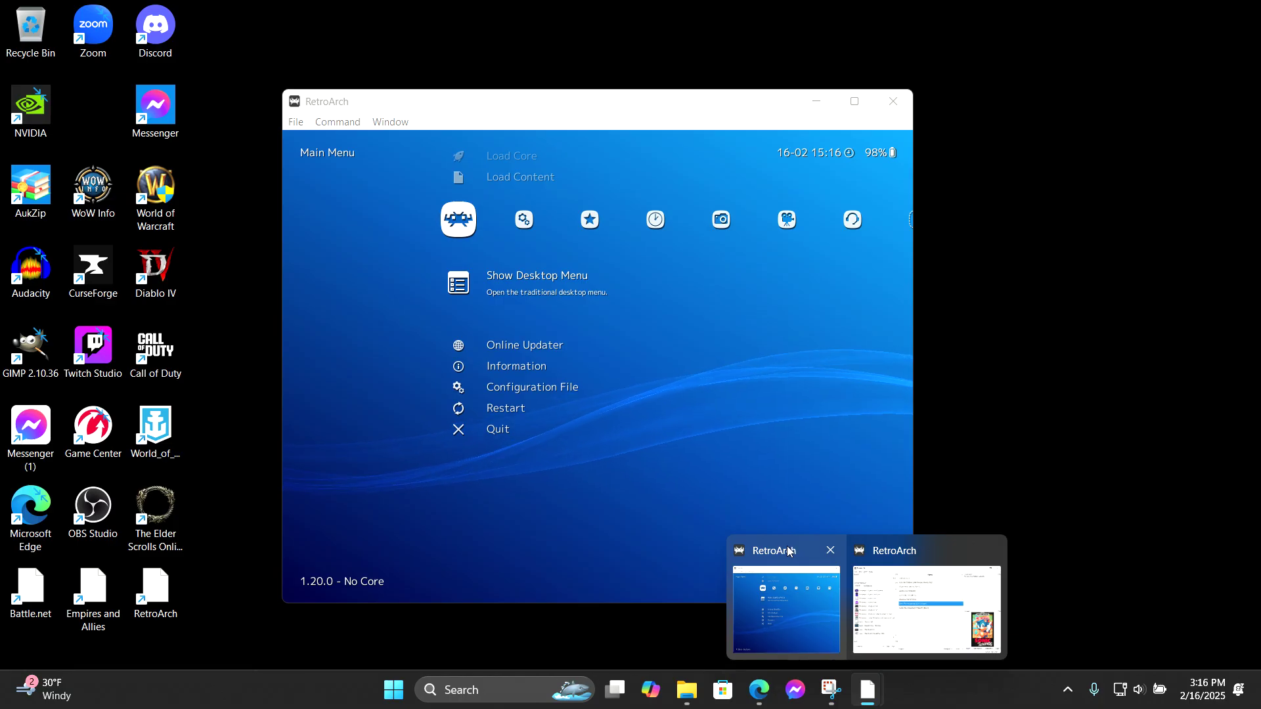
# Switch to the main RetroArch window and go to the Mega Drive - Genesis playlist.
pyautogui.click(788, 551)
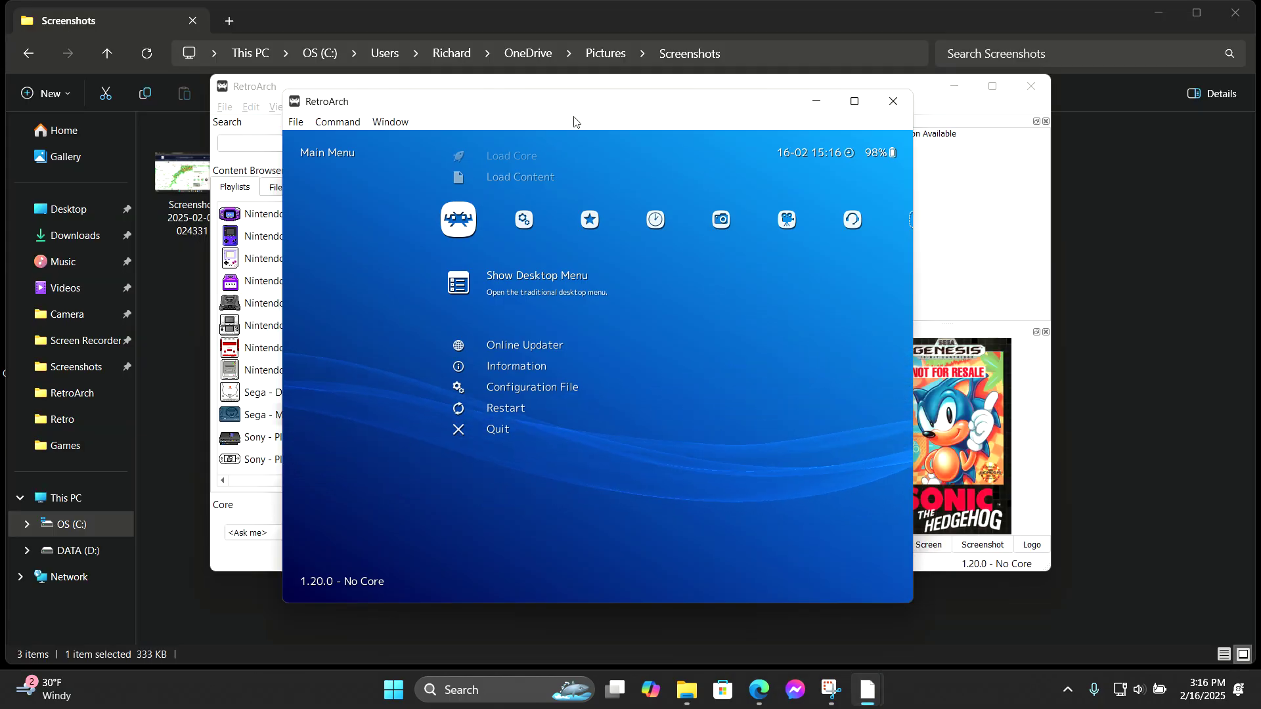
pyautogui.press('Up')
pyautogui.press('Up')
pyautogui.press('Right')
pyautogui.press('Right')
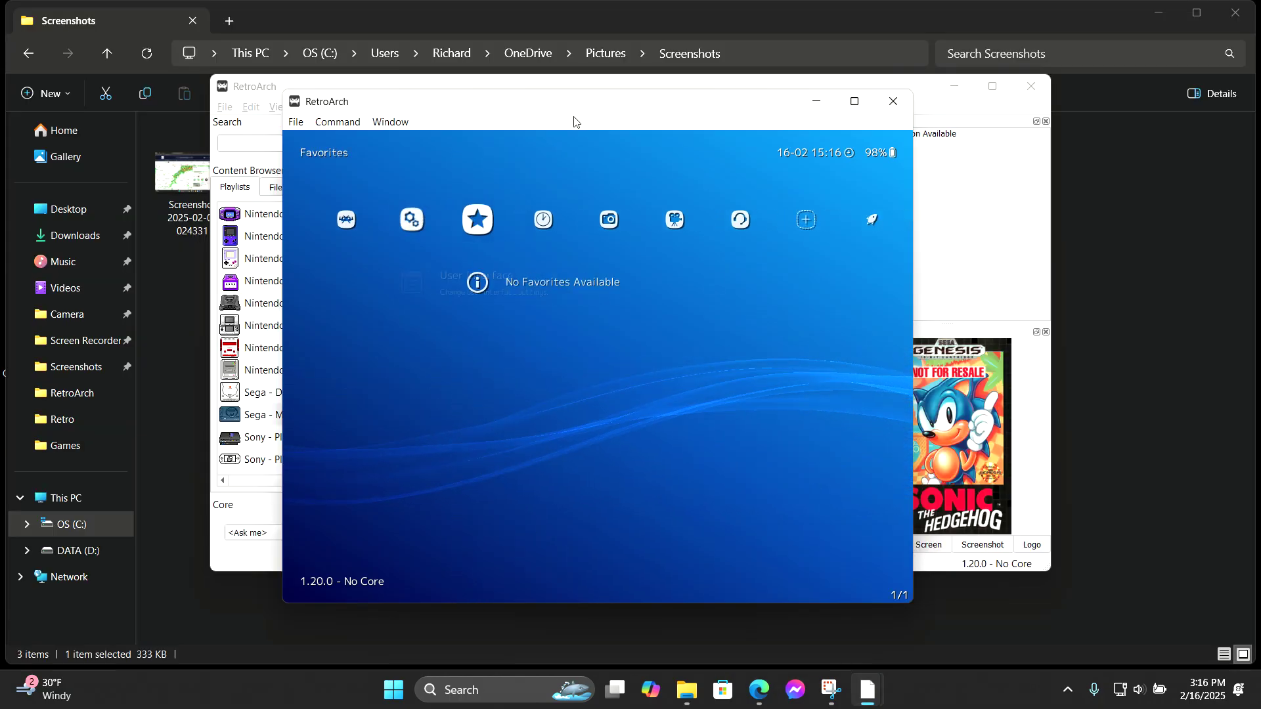
pyautogui.press('Right')
pyautogui.press('Right')
pyautogui.press('Right')
pyautogui.press('Right')
pyautogui.press('Right')
pyautogui.press('Right')
pyautogui.press('Right')
pyautogui.press('Right')
pyautogui.press('Right')
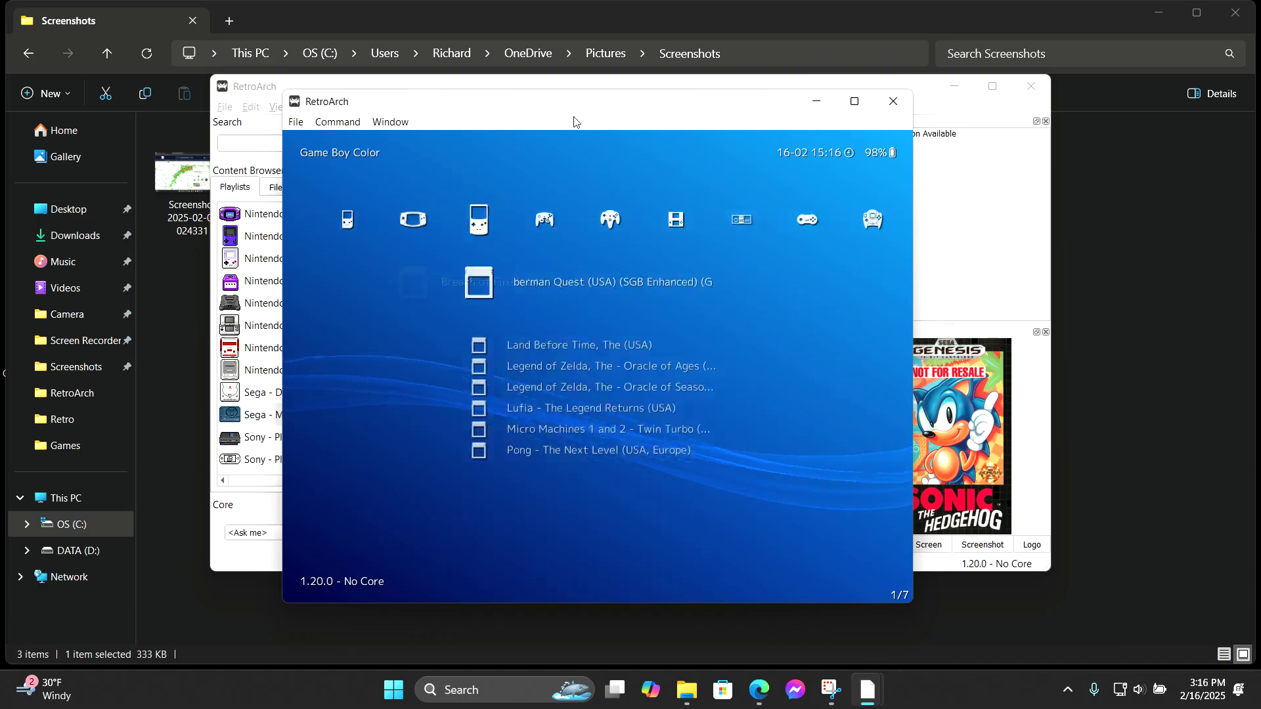
pyautogui.press('Right')
pyautogui.press('Right')
pyautogui.press('Right')
pyautogui.press('Right')
pyautogui.press('Right')
pyautogui.press('Right')
pyautogui.press('Right')
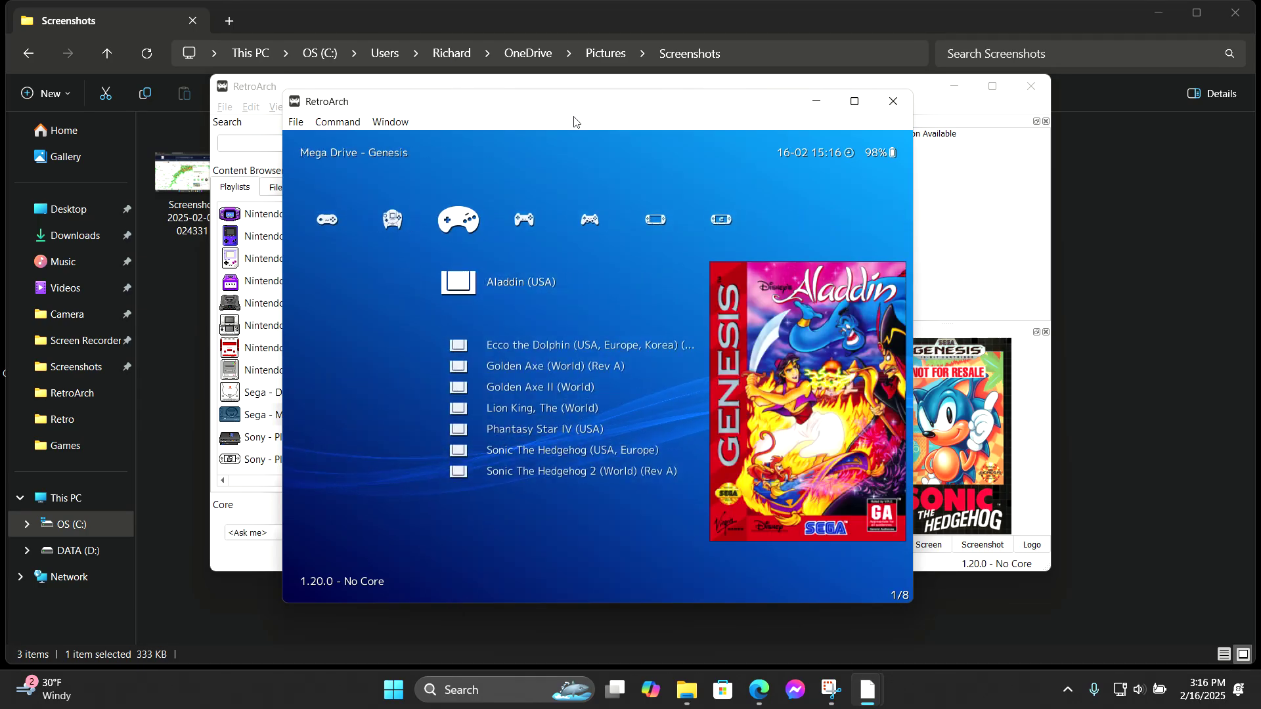
# Go to Sonic The Hedgehog (USA, Europe) in the Genesis playlist to check its replaced box art.
pyautogui.press('Down')
pyautogui.press('Down')
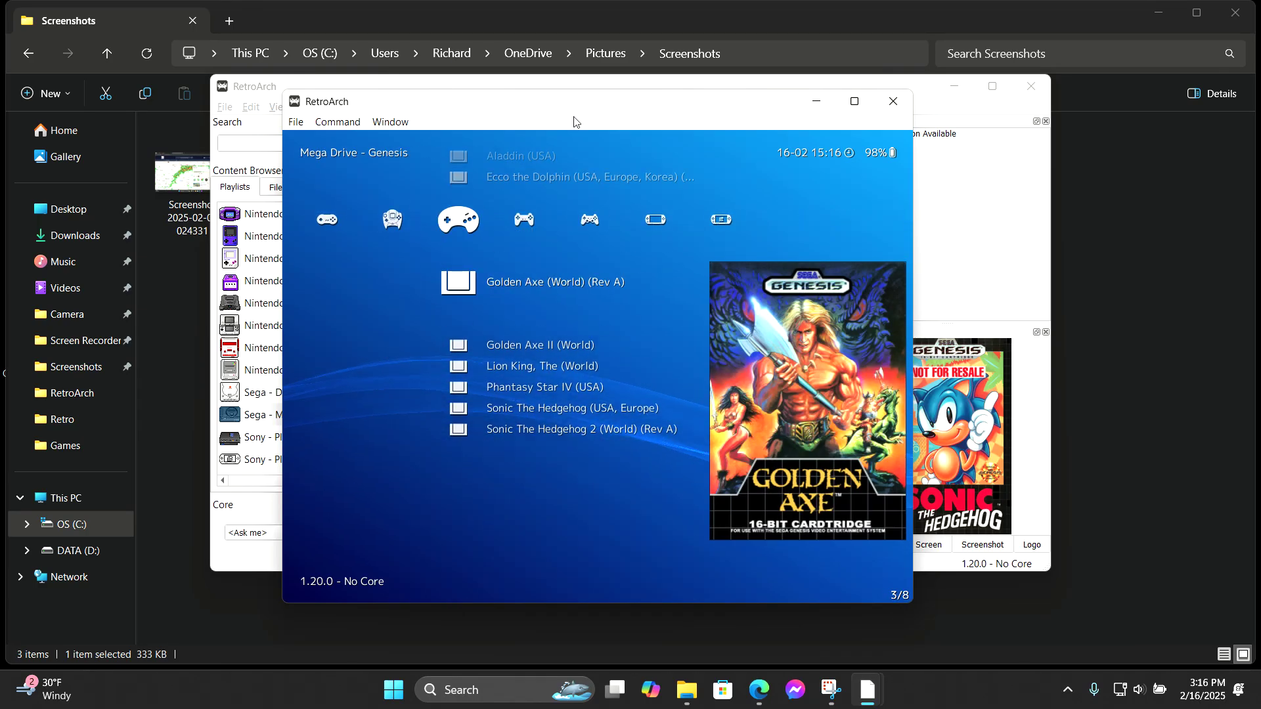
pyautogui.press('Down')
pyautogui.press('Down')
pyautogui.press('Down')
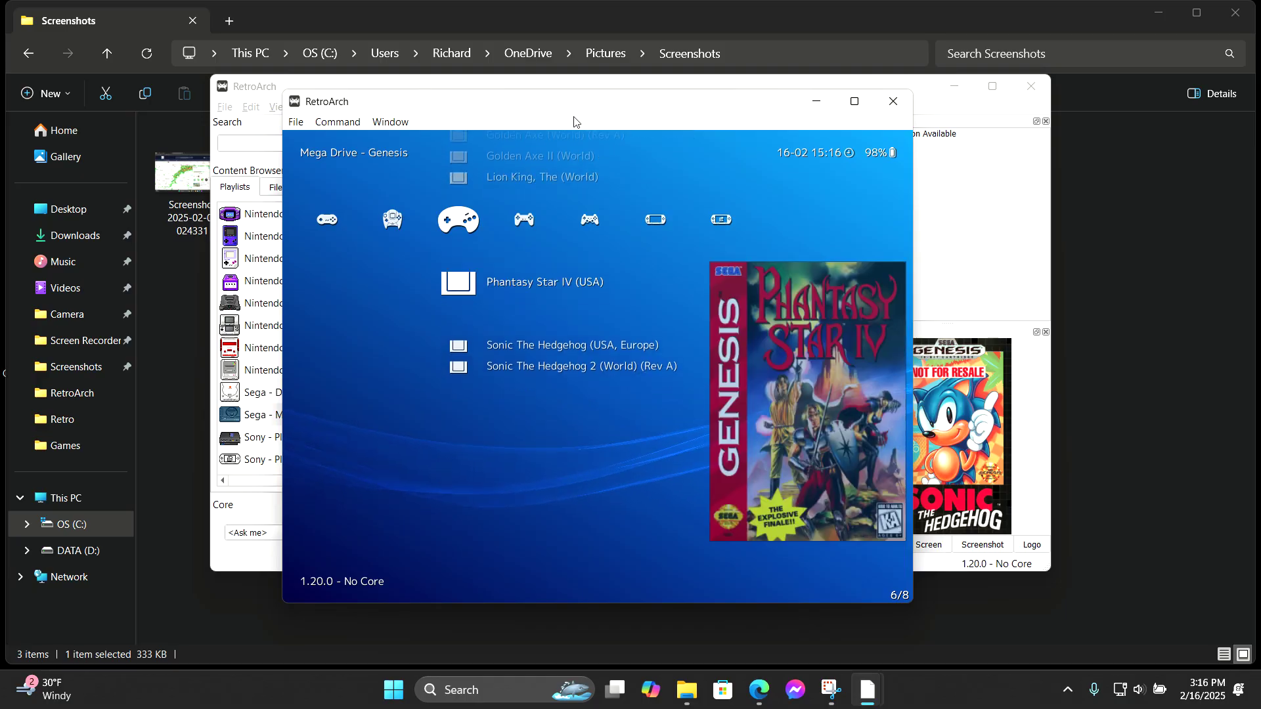
pyautogui.press('Down')
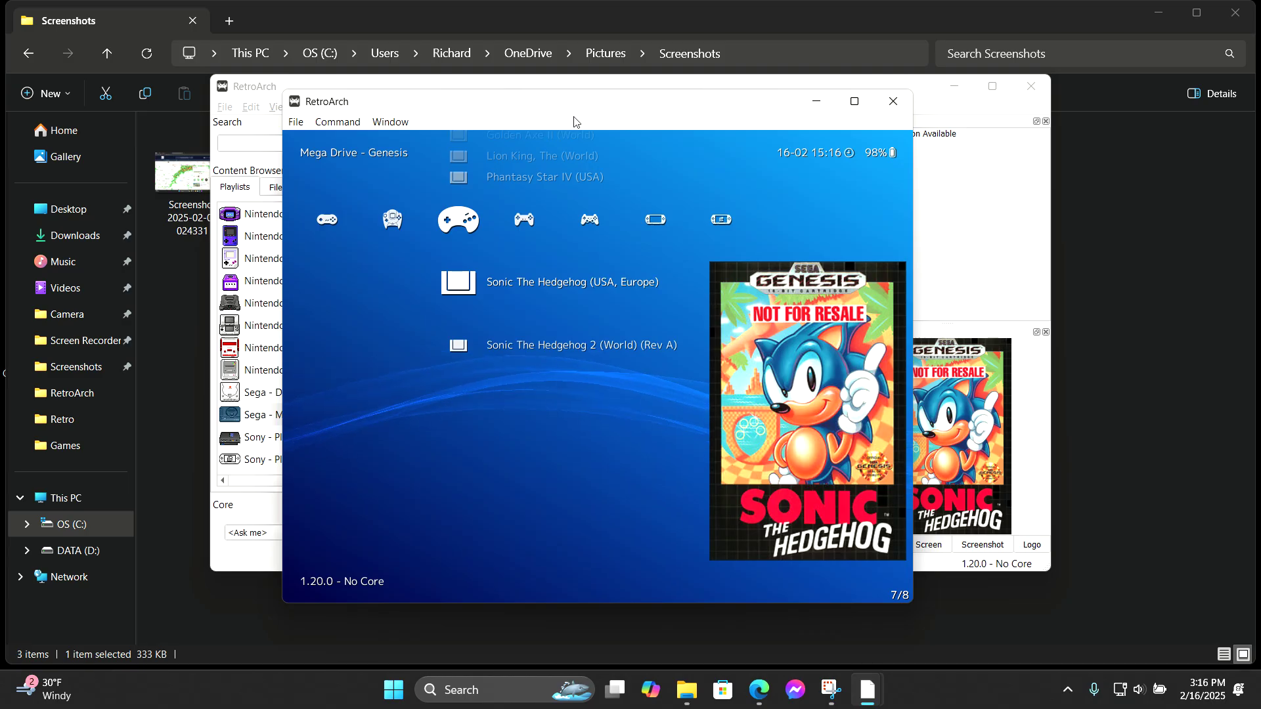
# Compare the Sonic The Hedgehog box art with the thumbnails of the other Genesis games, ending at Aladdin (USA).
pyautogui.press('Down')
pyautogui.press('Up')
pyautogui.press('Up')
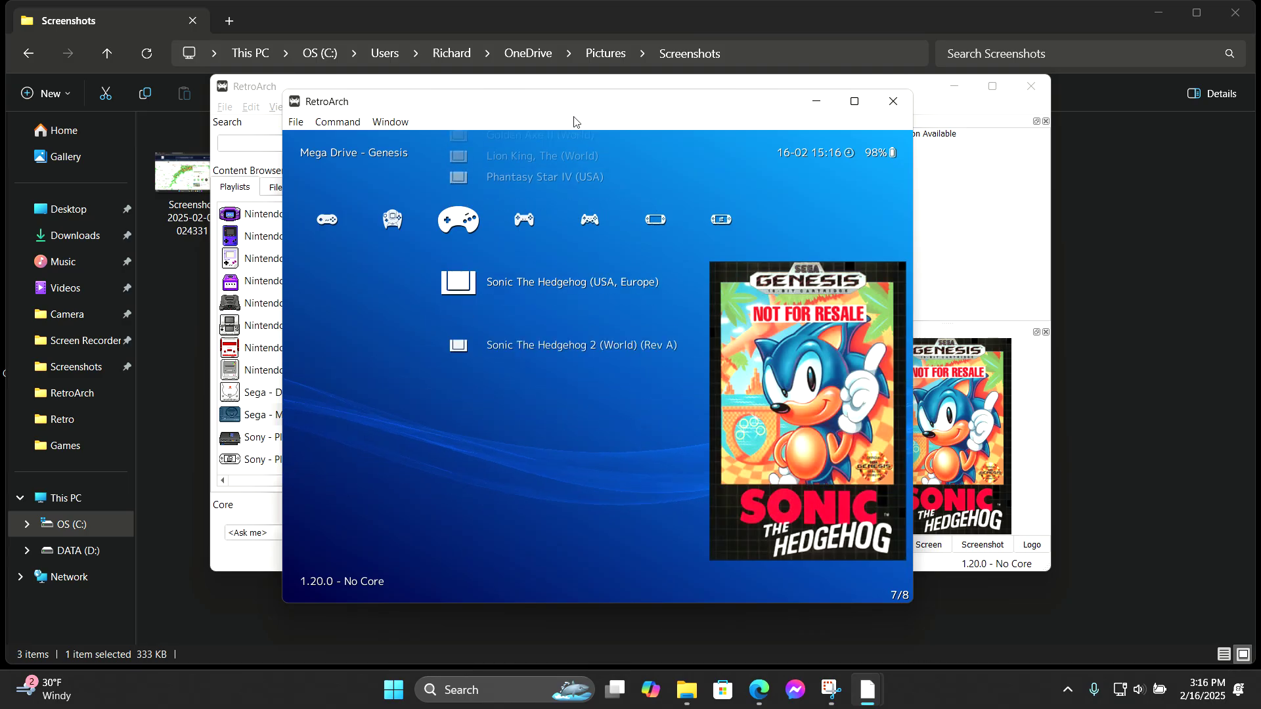
pyautogui.press('Up')
pyautogui.press('Up')
pyautogui.press('Up')
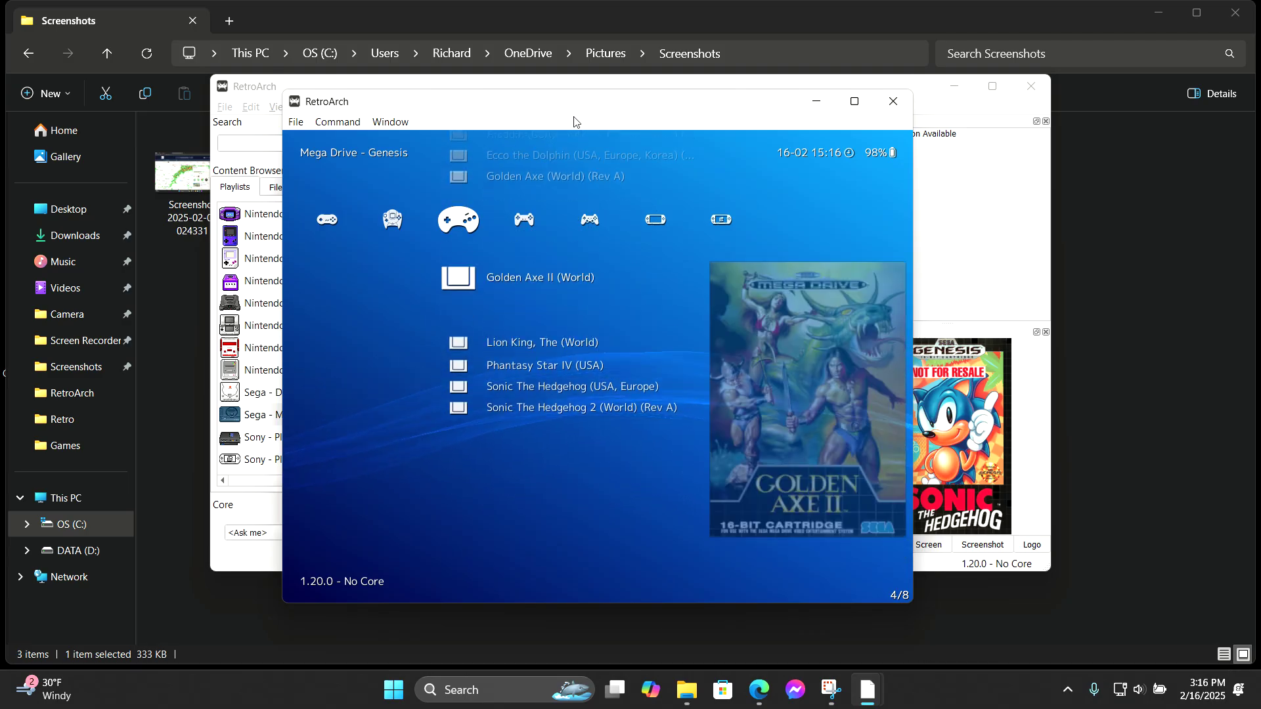
pyautogui.press('Down')
pyautogui.press('Down')
pyautogui.press('Down')
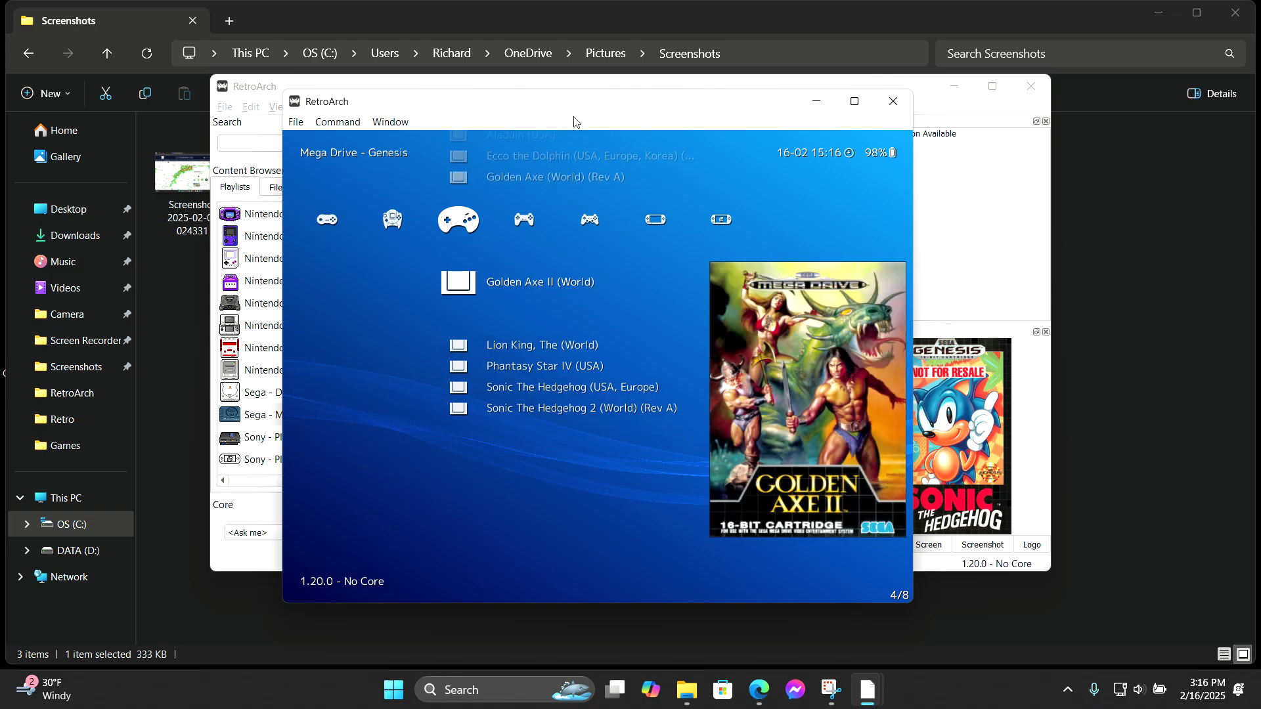
pyautogui.press('Down')
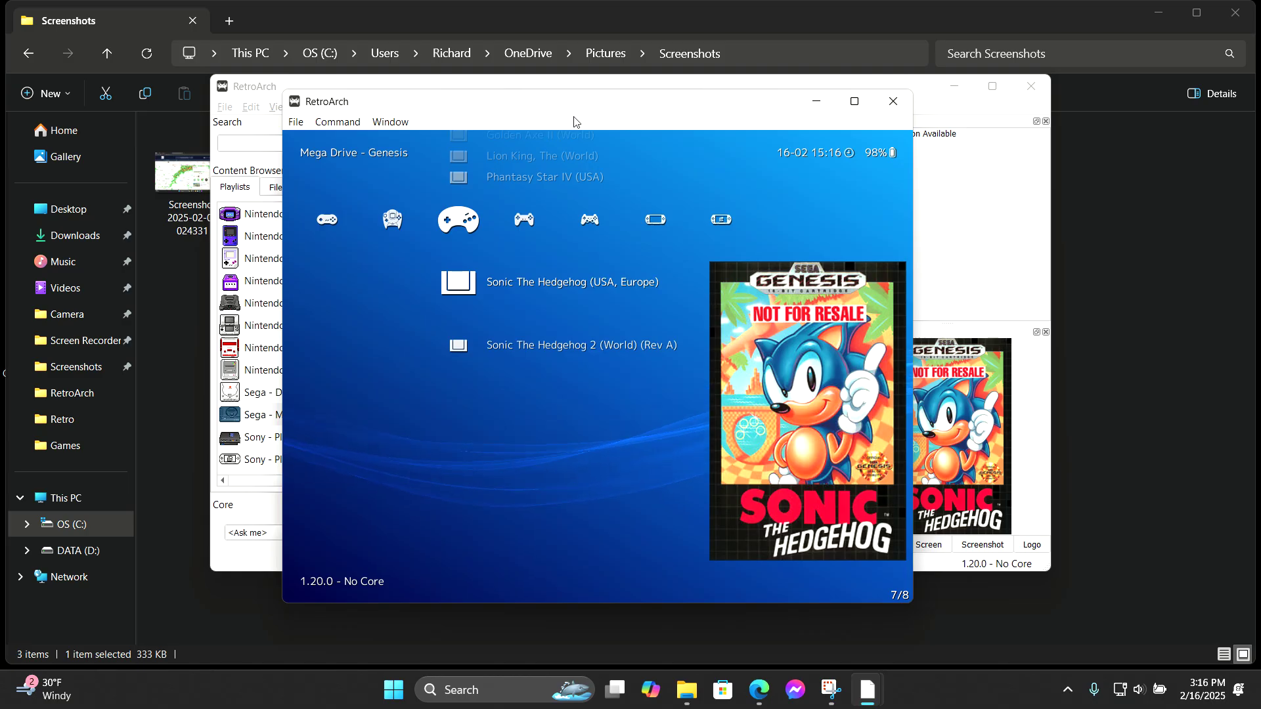
pyautogui.press('Down')
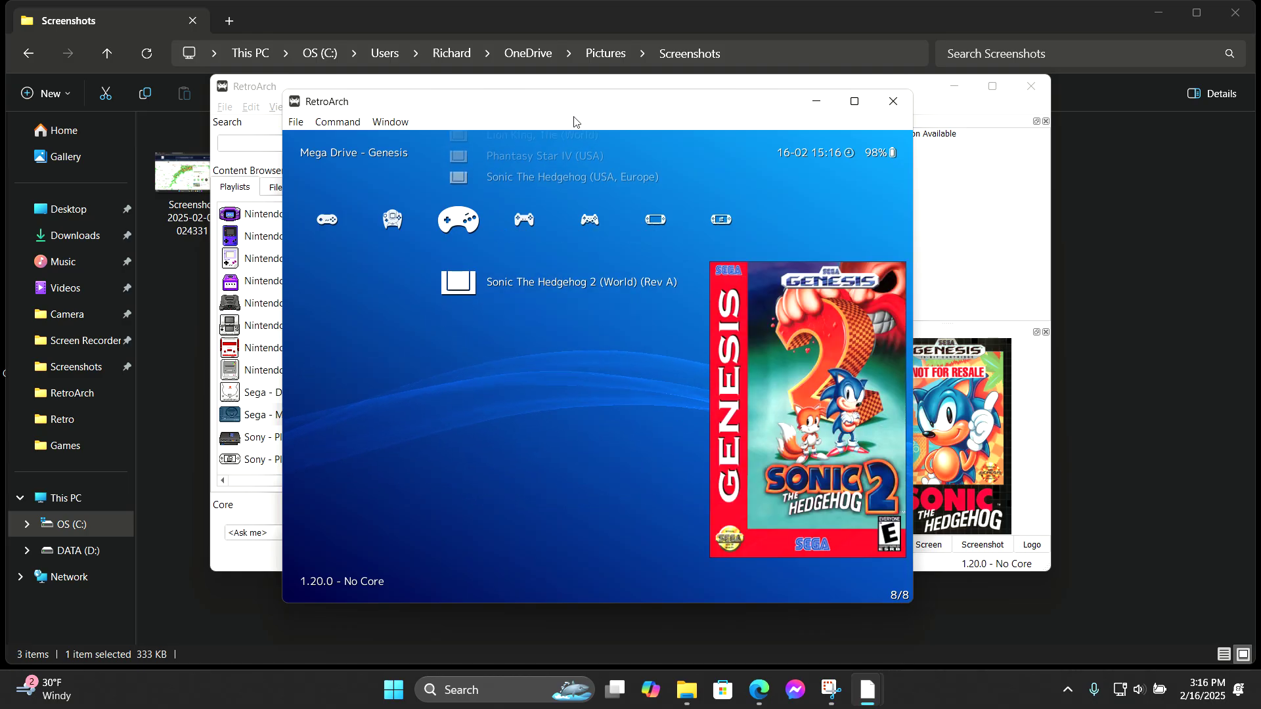
pyautogui.press('Up')
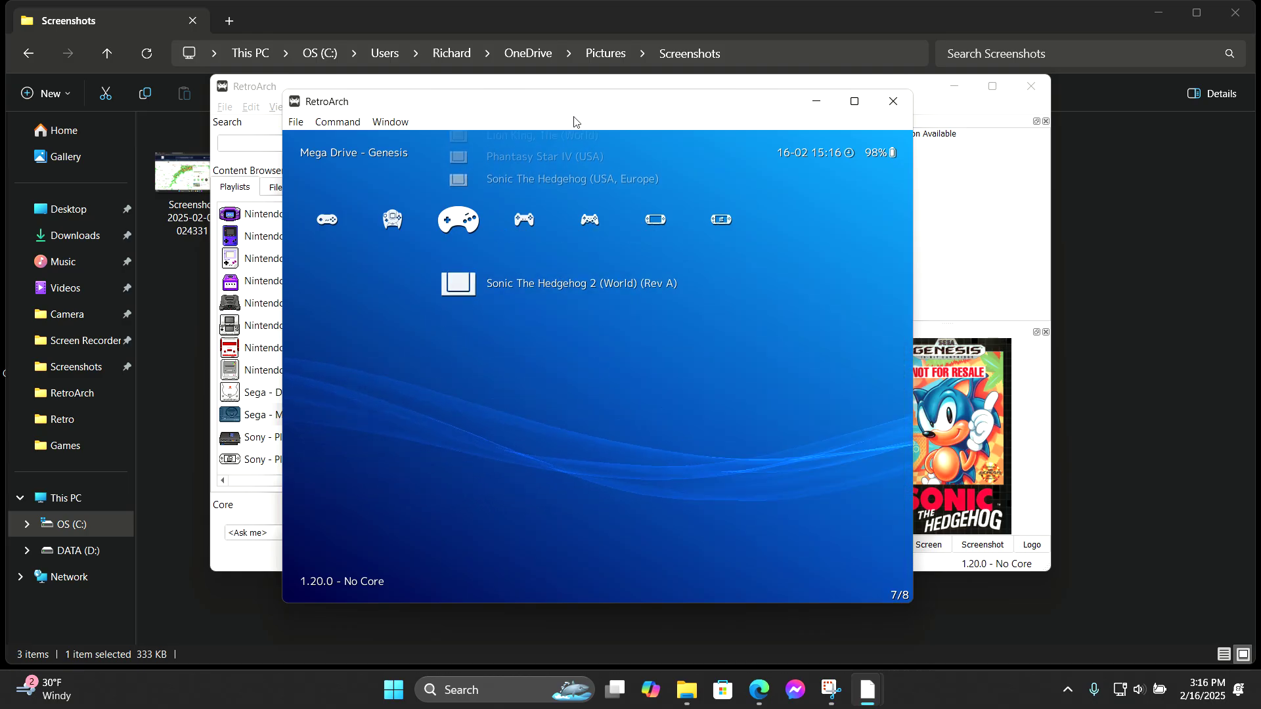
pyautogui.press('Up')
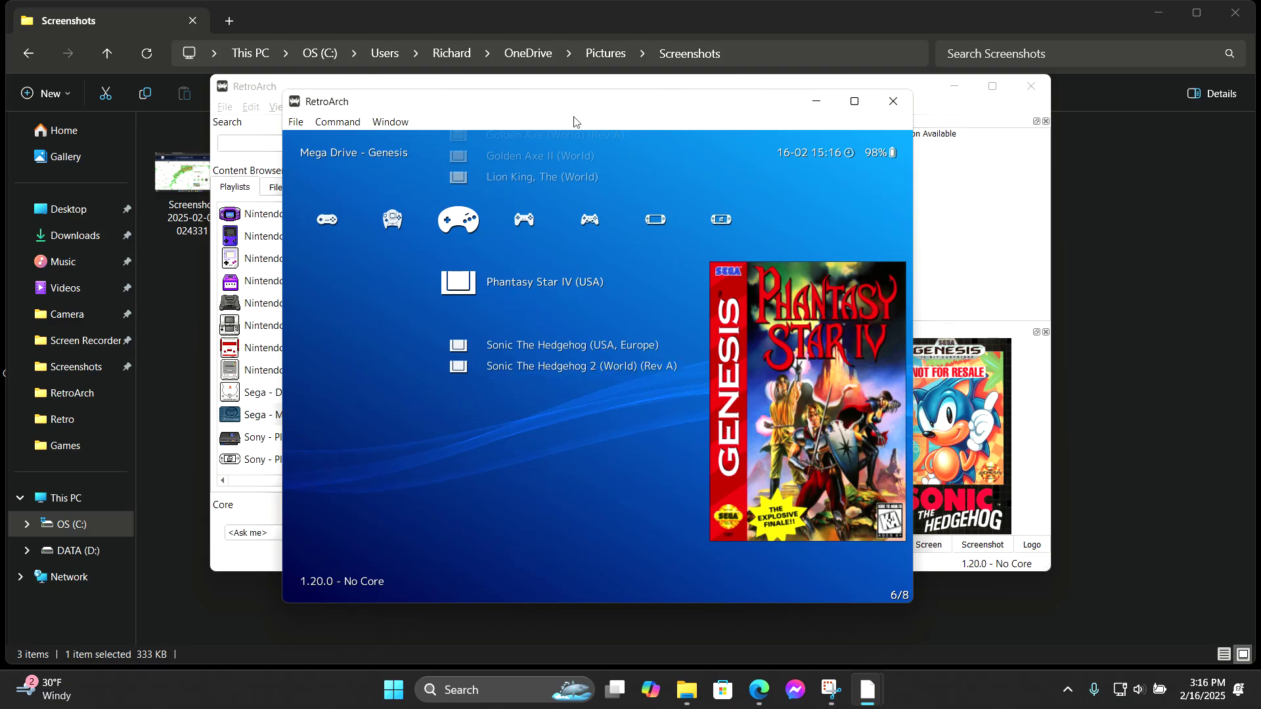
pyautogui.press('Up')
pyautogui.press('Up')
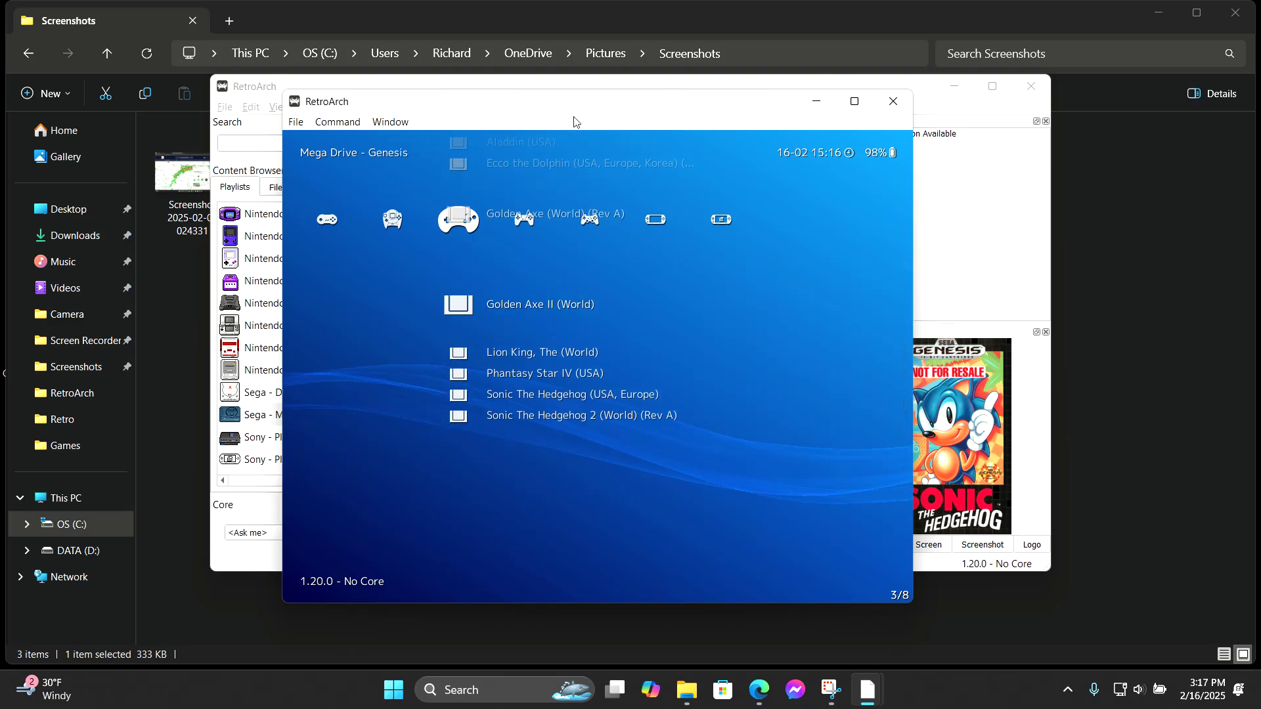
pyautogui.press('Up')
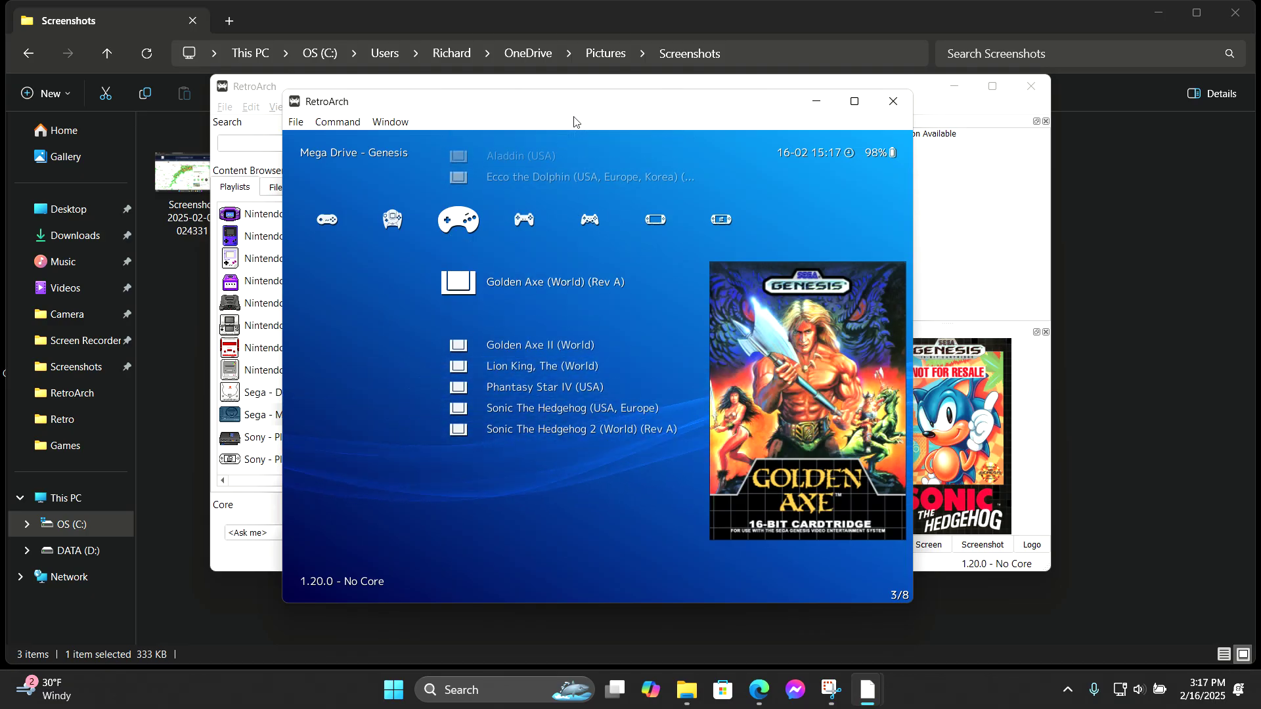
pyautogui.press('Down')
pyautogui.press('Down')
pyautogui.press('Down')
pyautogui.press('Down')
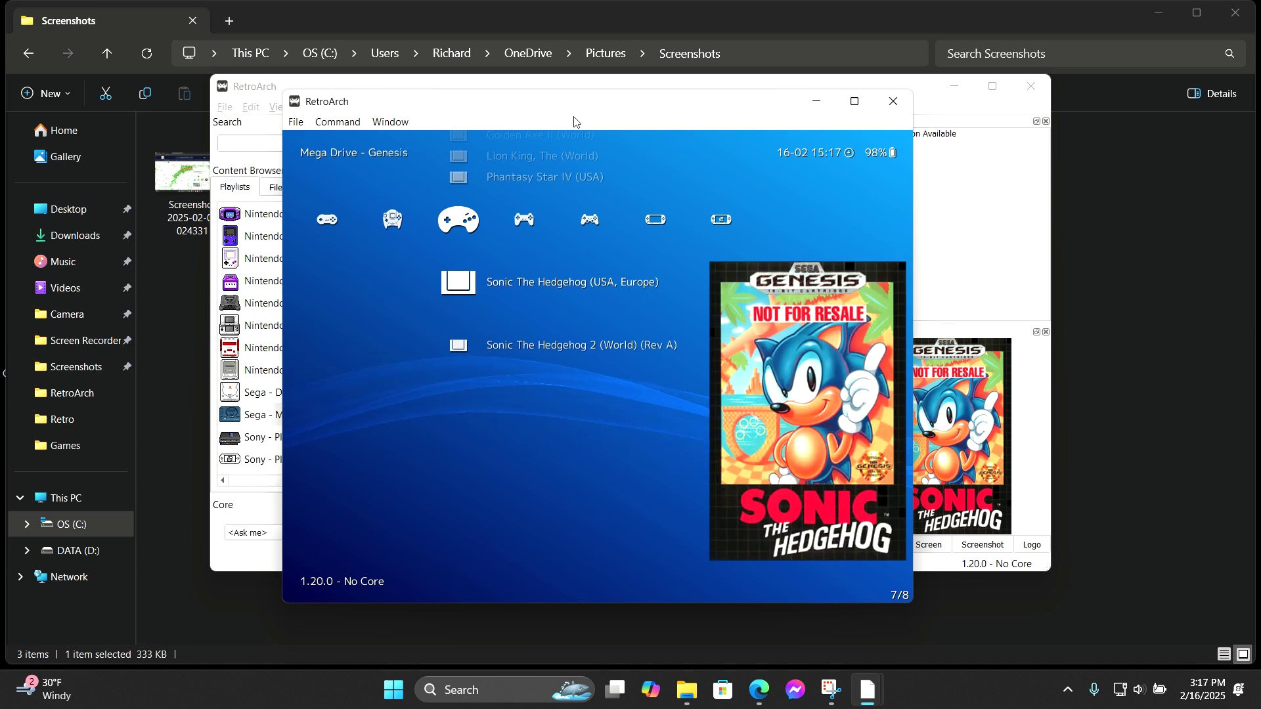
pyautogui.press('Up')
pyautogui.press('Up')
pyautogui.press('Up')
pyautogui.press('Up')
pyautogui.press('Up')
pyautogui.press('Up')
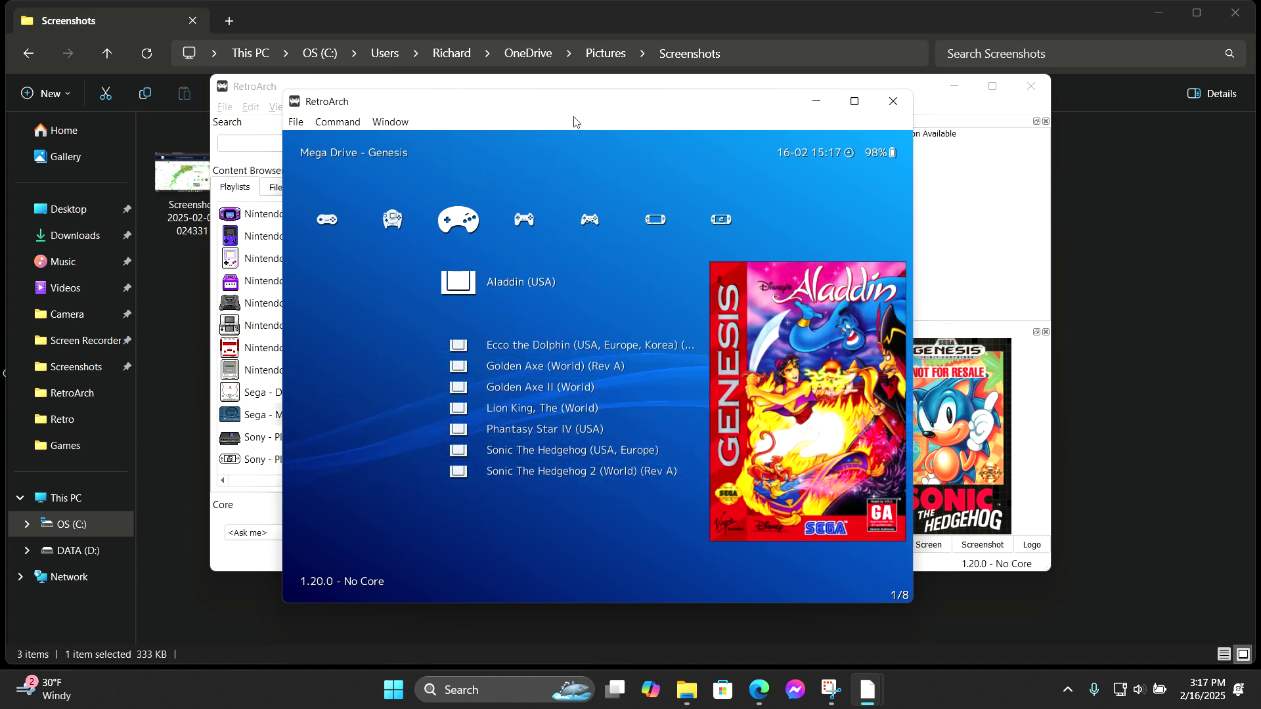
# Examine the box art in the Dreamcast, Super Nintendo, Nintendo Entertainment System and Nintendo DS playlists.
pyautogui.press('Left')
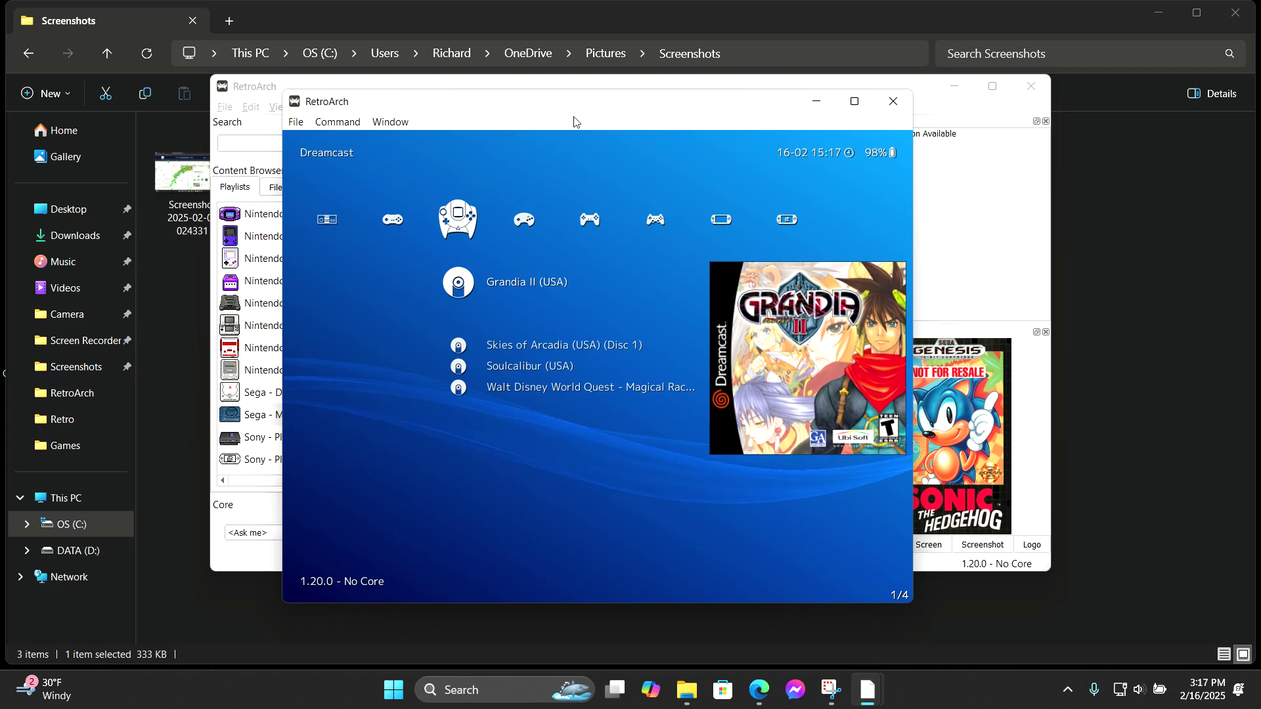
pyautogui.press('Left')
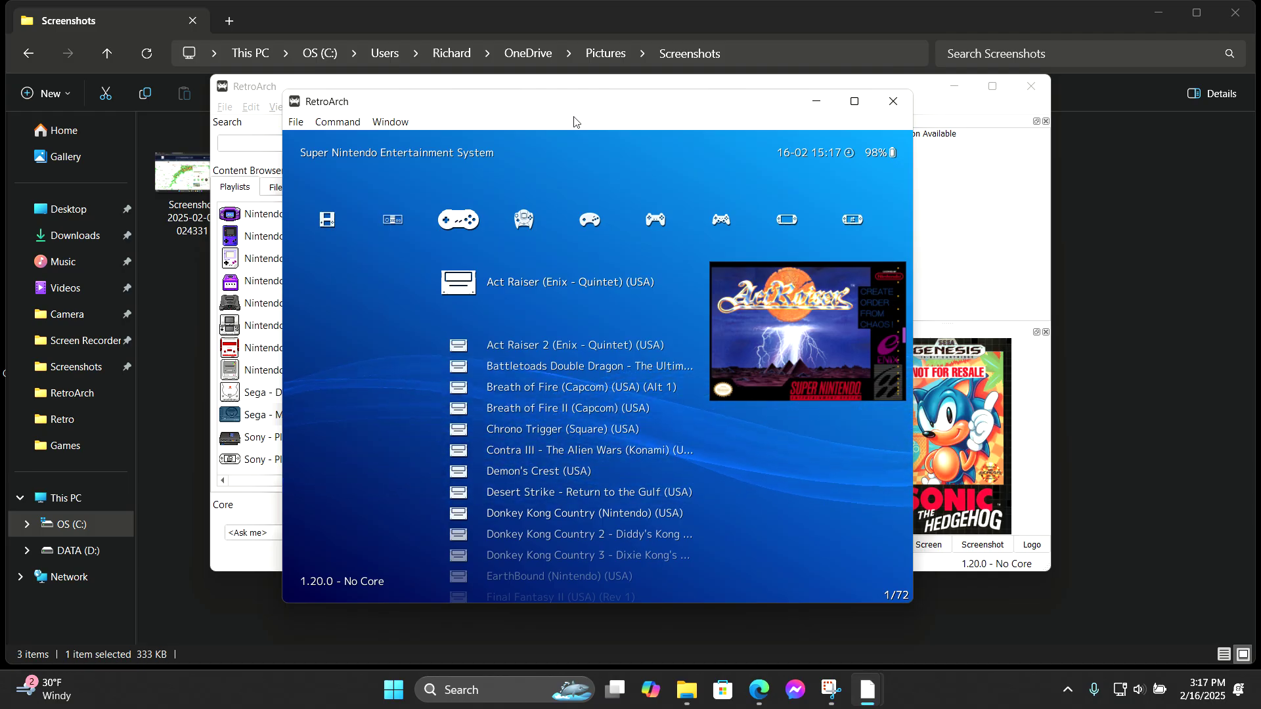
pyautogui.press('Left')
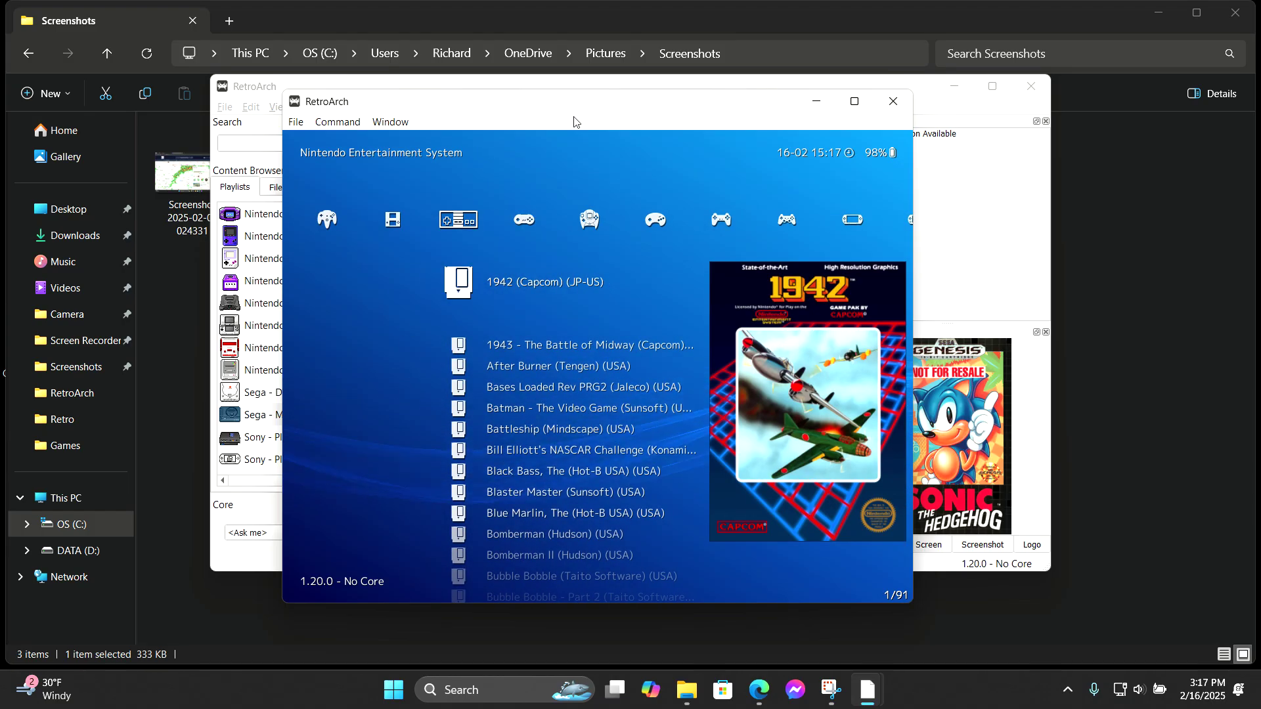
pyautogui.press('Down')
pyautogui.press('Down')
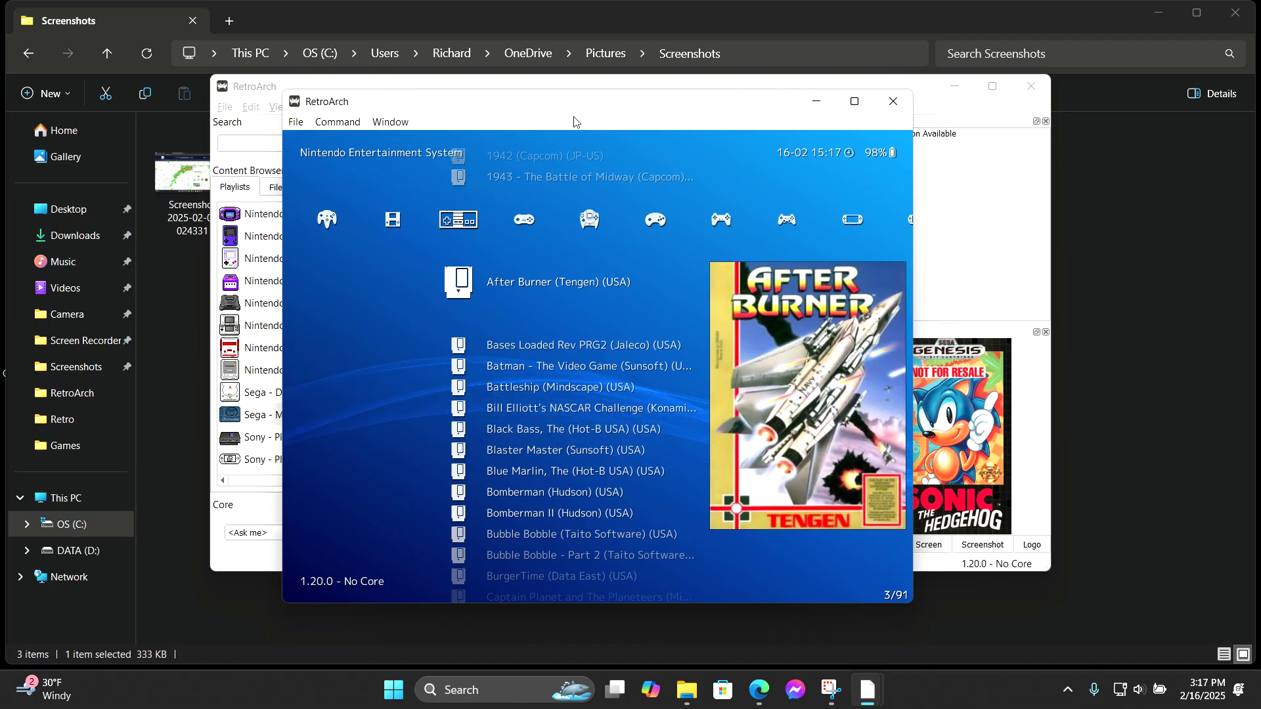
pyautogui.press('Up')
pyautogui.press('Up')
pyautogui.press('Left')
pyautogui.press('Right')
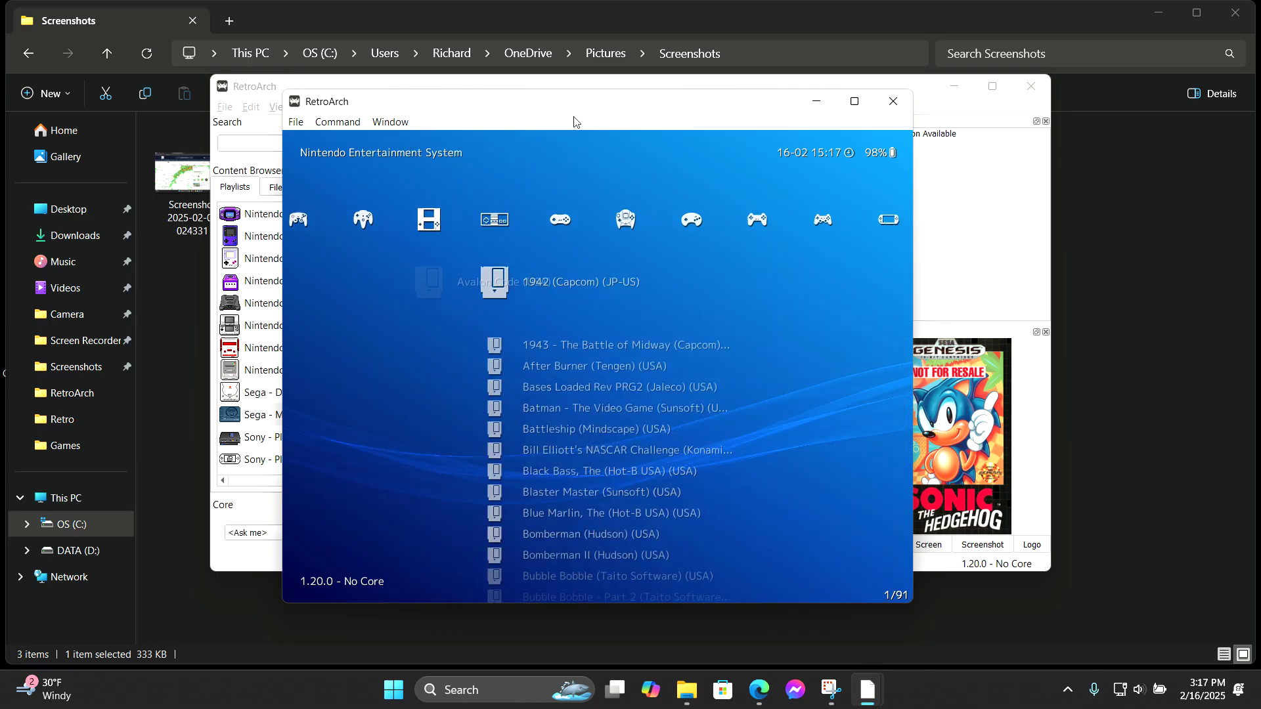
pyautogui.press('Right')
pyautogui.press('Left')
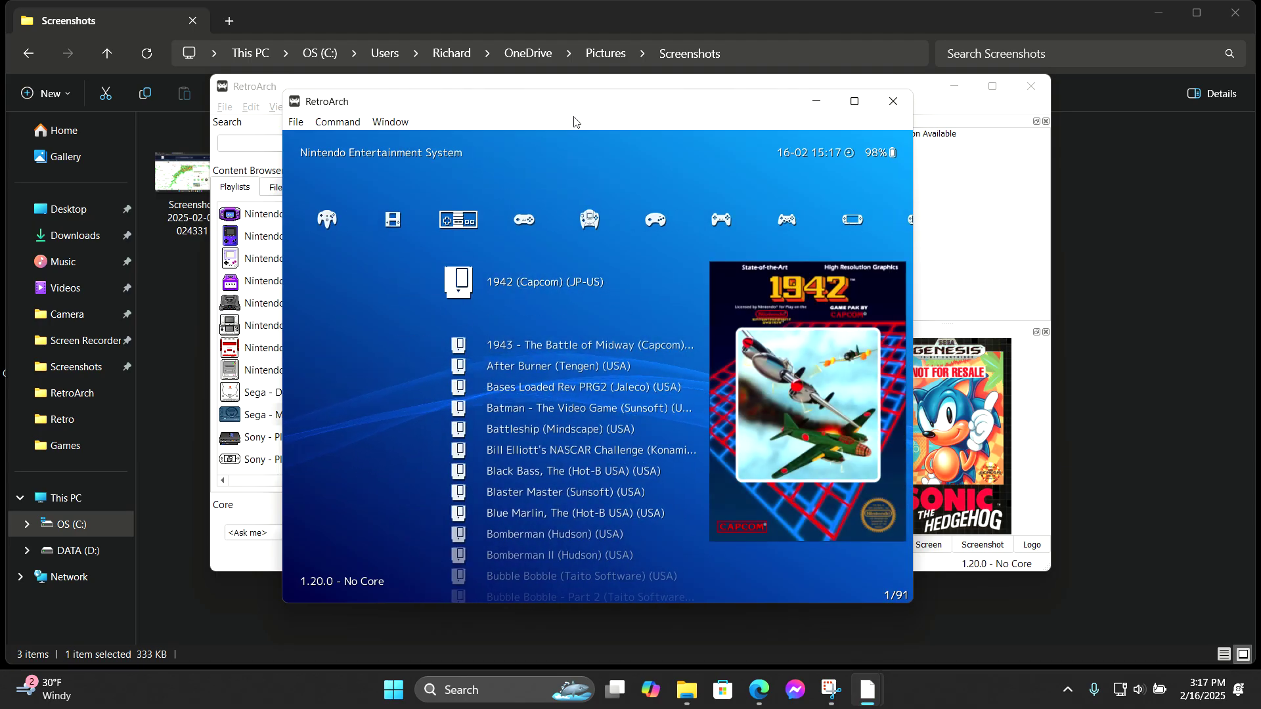
pyautogui.press('Left')
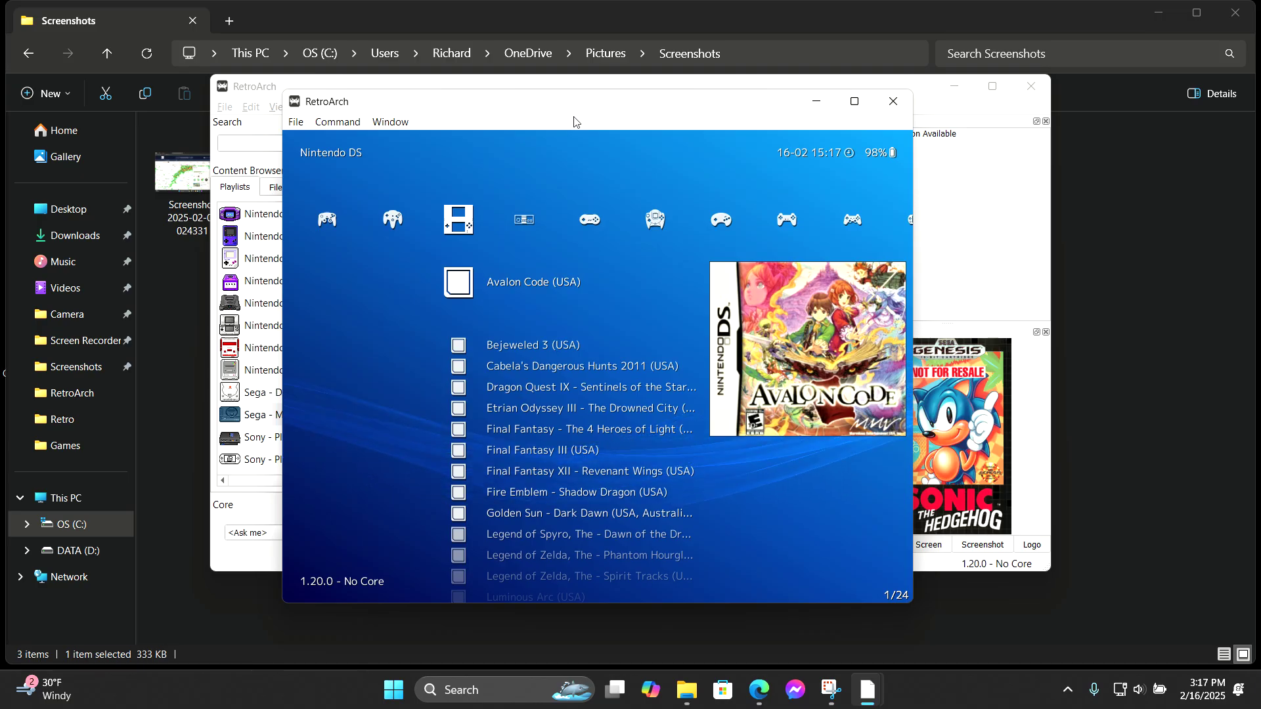